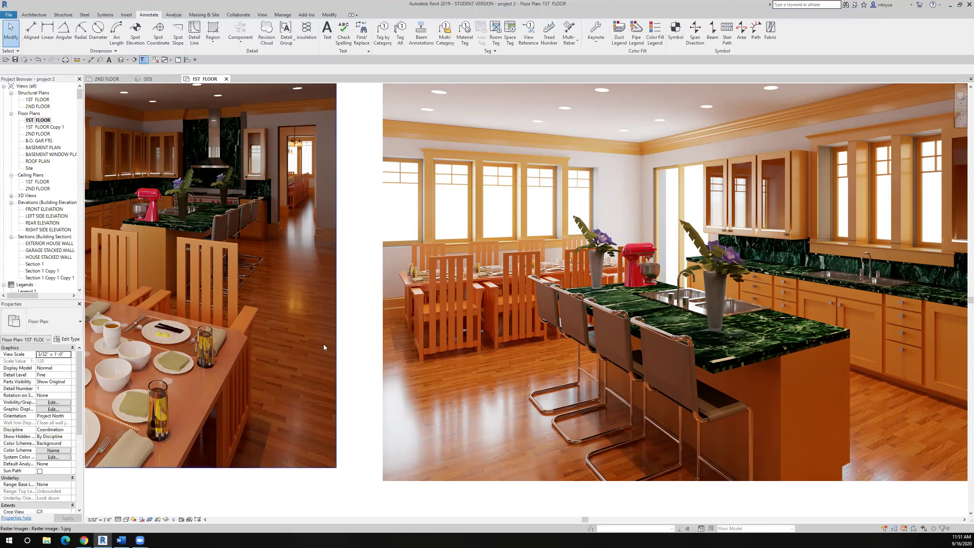
- Pan past the kitchen renderings to bring the dimensioned 1st-floor plan into view
middle_click_drag(352, 353, 732, 352)
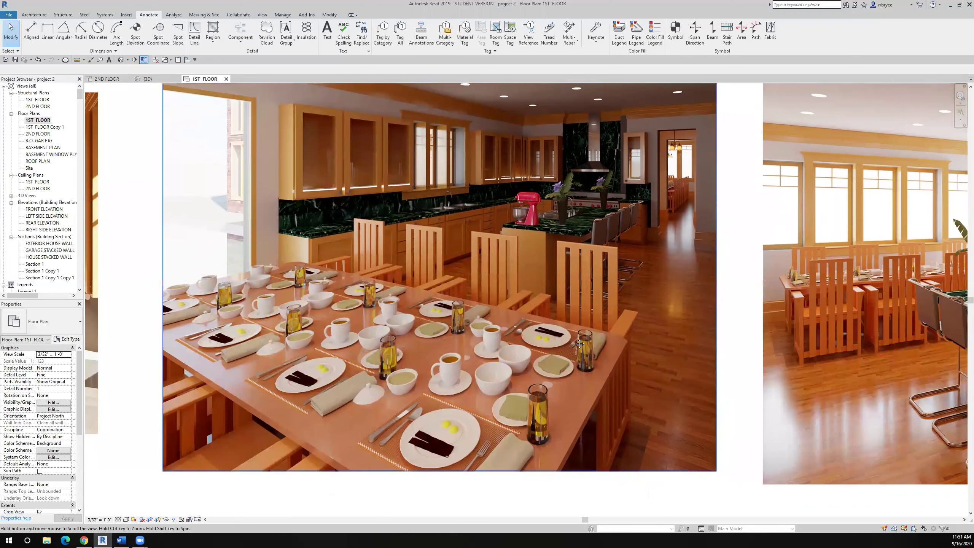
middle_click_drag(169, 317, 634, 309)
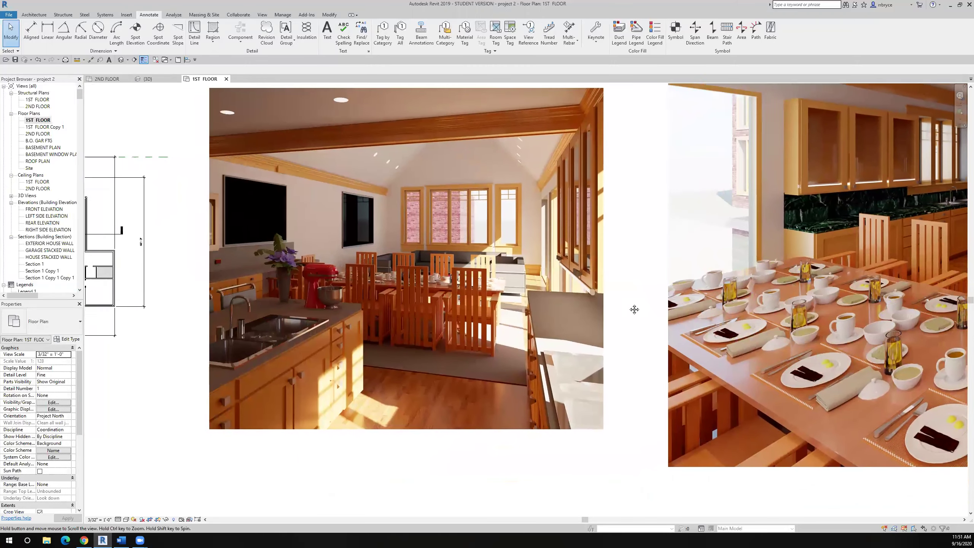
middle_click_drag(552, 333, 744, 345)
scroll(227, 246, "up", 2)
scroll(310, 250, "up", 5)
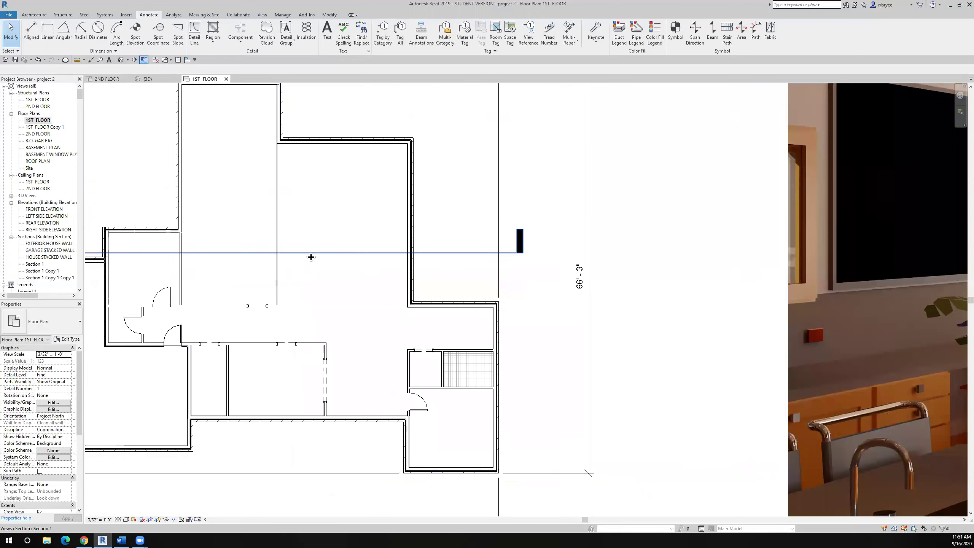
middle_click_drag(309, 256, 463, 287)
scroll(464, 287, "down", 2)
scroll(459, 303, "up", 2)
scroll(448, 312, "down", 1)
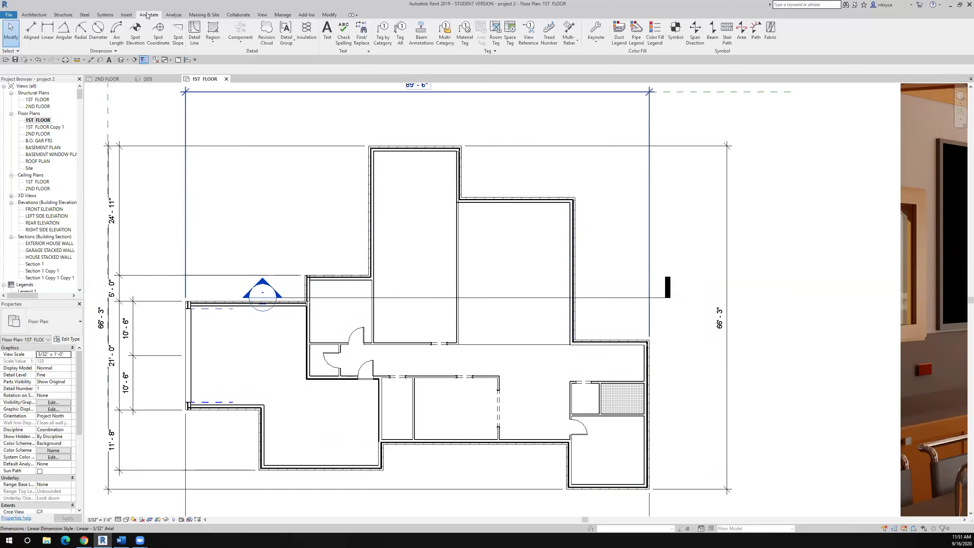
- Draw a vertical detail line offset 2' inside the kitchen wall, from the corner to the end point
left_click(195, 32)
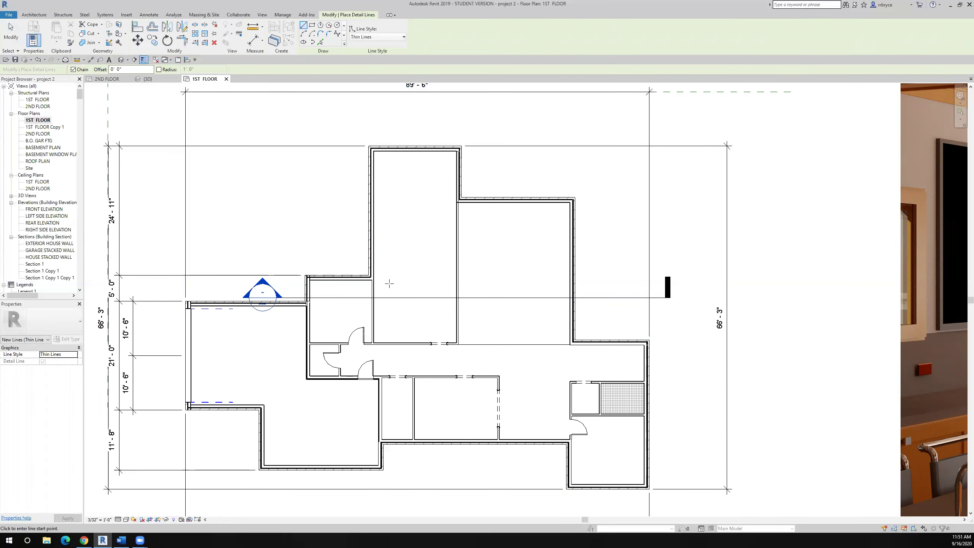
left_click(131, 69)
type("2")
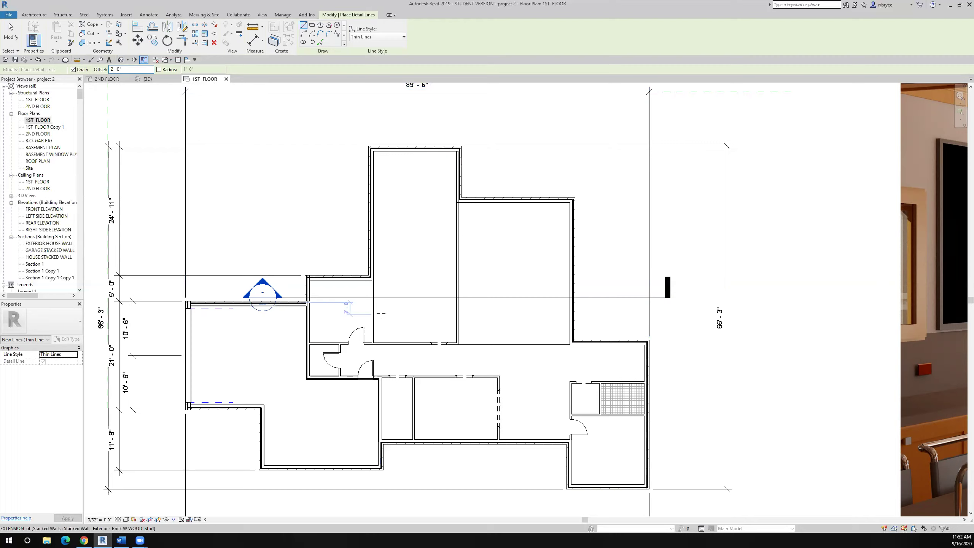
scroll(380, 330, "up", 5)
left_click(340, 448)
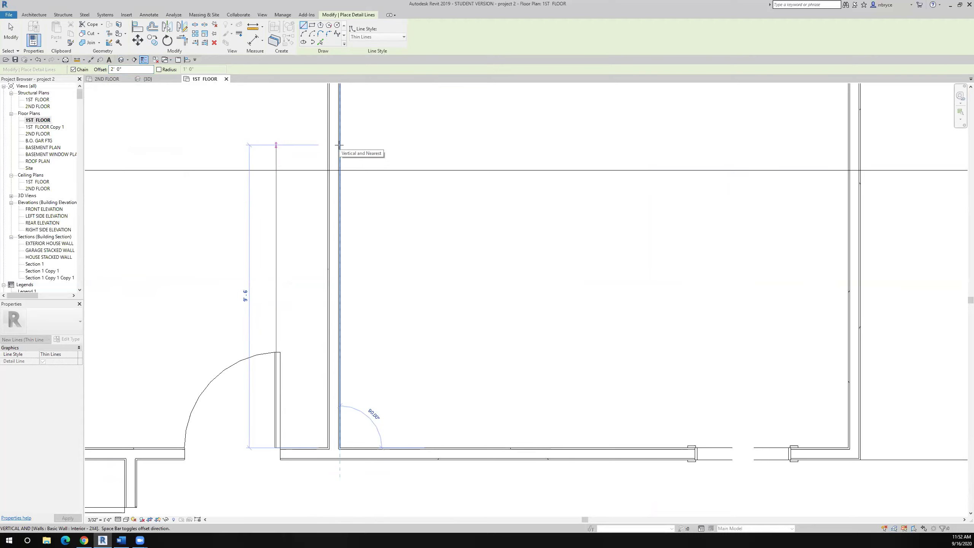
key("space")
scroll(339, 145, "down", 5)
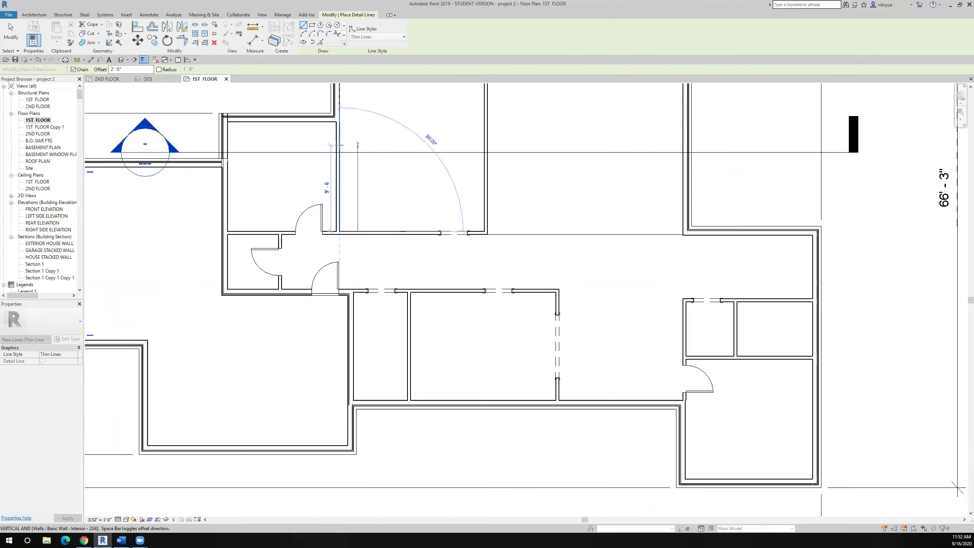
left_click(323, 145)
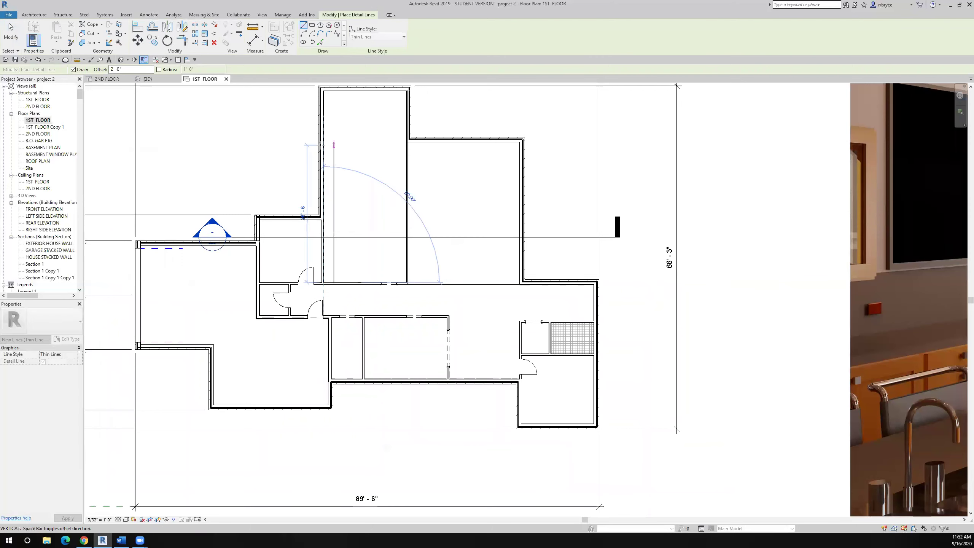
scroll(412, 257, "up", 3)
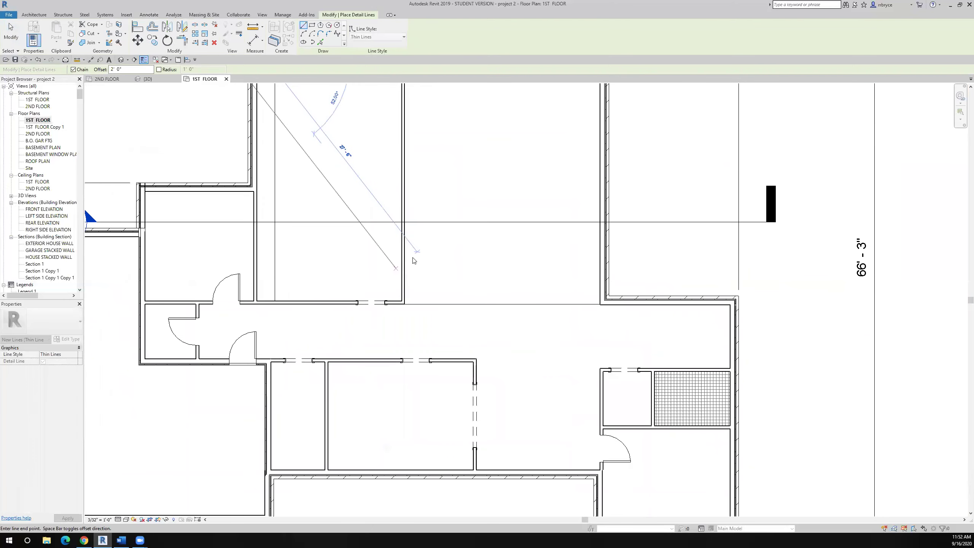
key("Escape")
key("Escape")
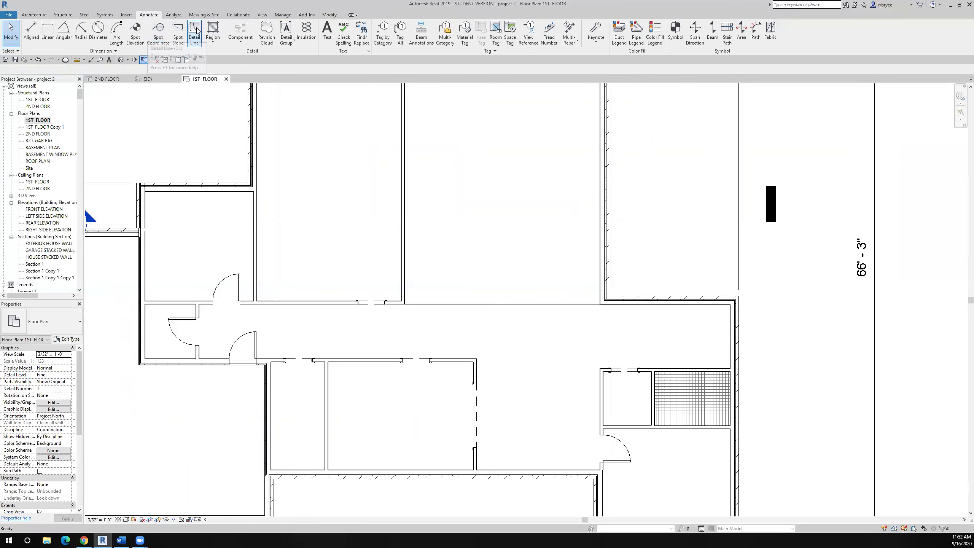
- Draw a 9'-4" horizontal detail line along the wall with a 2' 0" offset
left_click(195, 31)
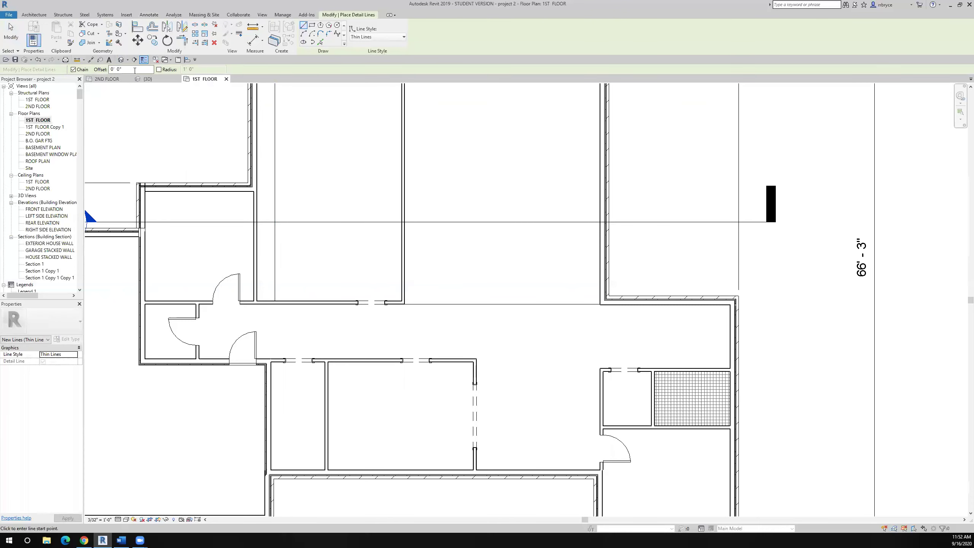
double_click(135, 70)
type("2' 0\"")
scroll(238, 291, "up", 5)
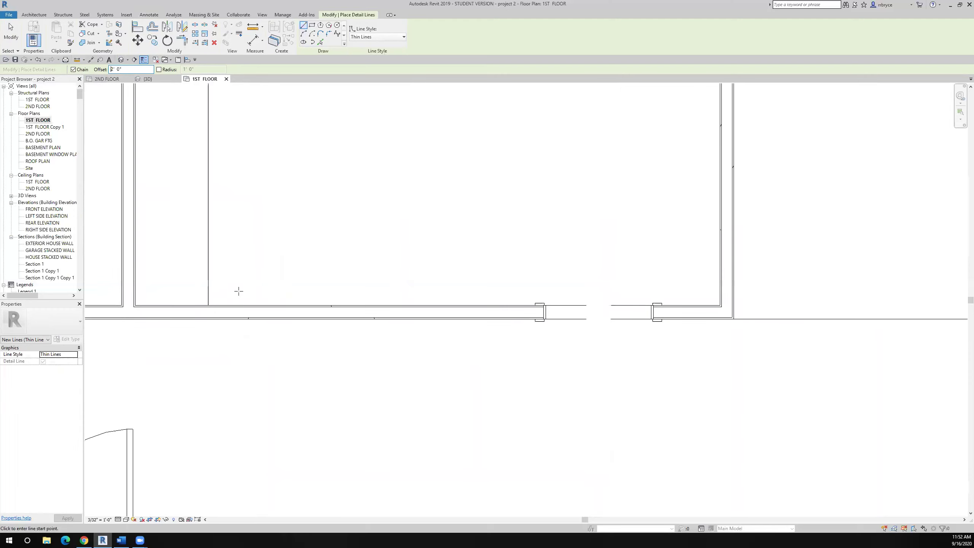
left_click(207, 306)
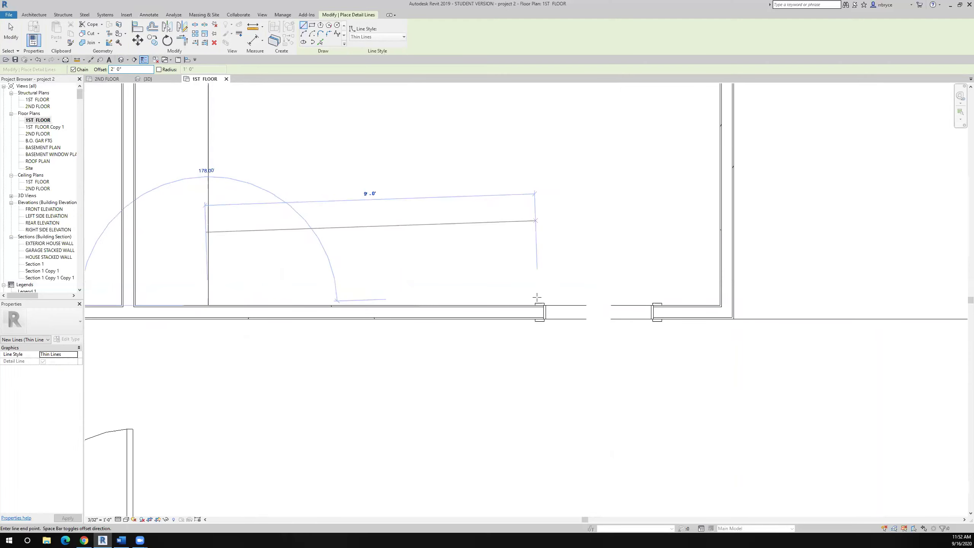
left_click(550, 305)
scroll(592, 306, "down", 3)
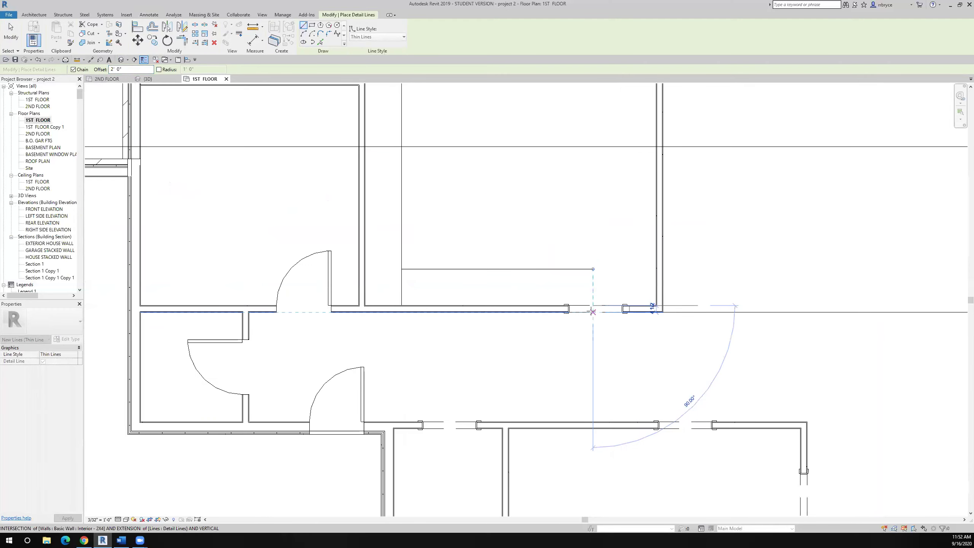
key("Escape")
left_click(10, 32)
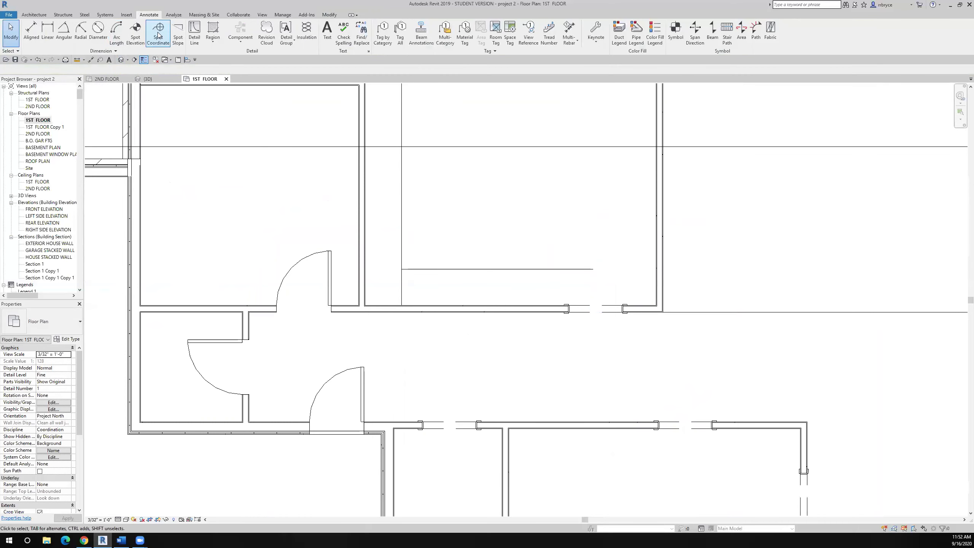
- Draw a vertical detail line up the right wall, also offset 2'
left_click(194, 32)
scroll(631, 287, "up", 2)
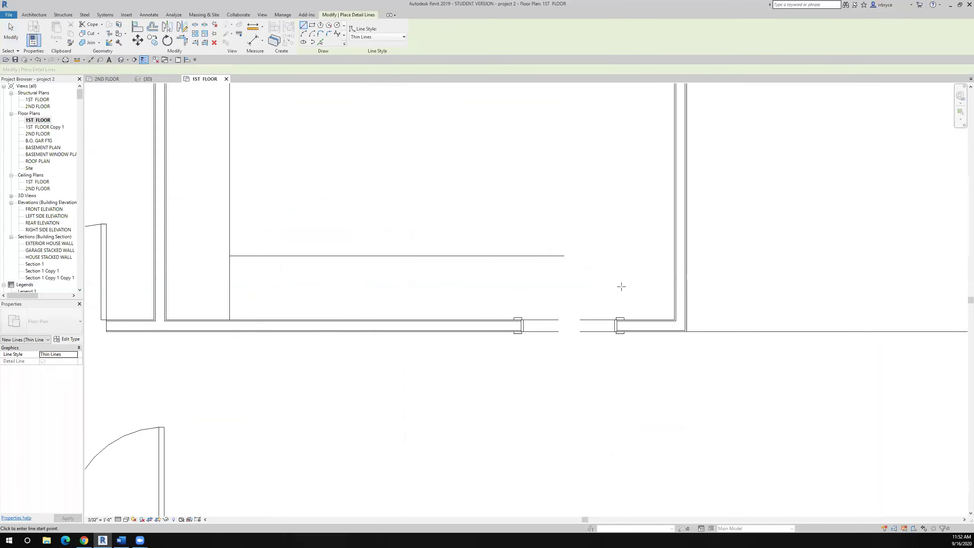
double_click(123, 69)
type("2' 0\"")
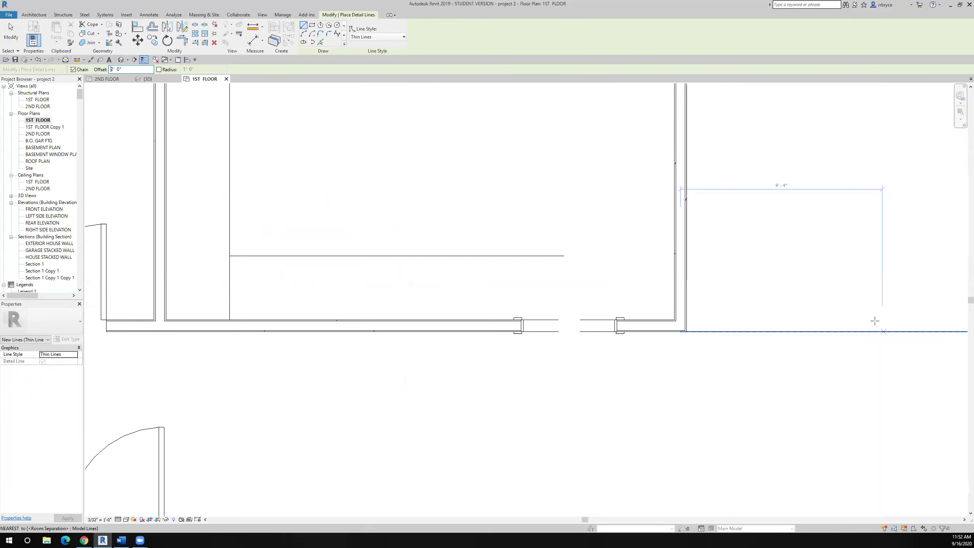
left_click(674, 315)
scroll(674, 316, "down", 5)
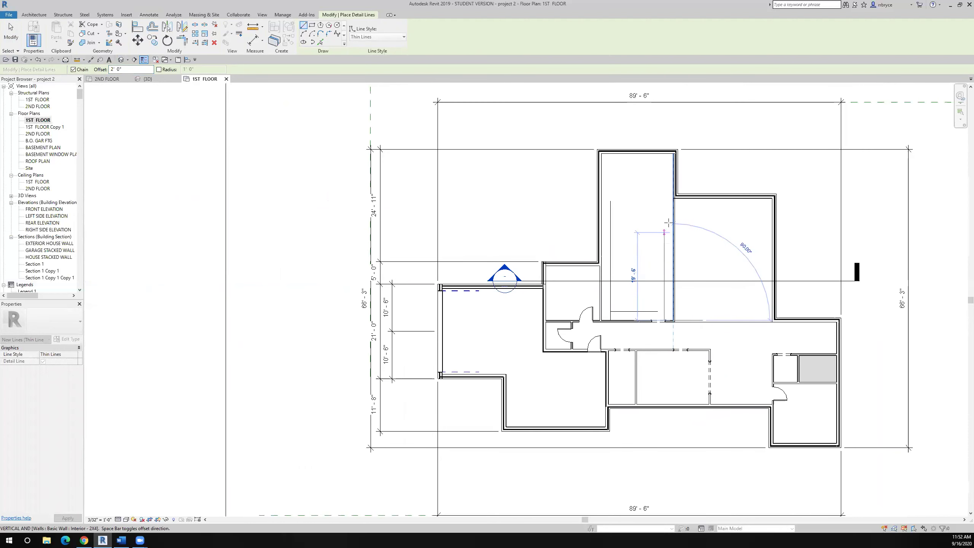
left_click(674, 222)
key("Escape")
key("Escape")
scroll(652, 350, "up", 4)
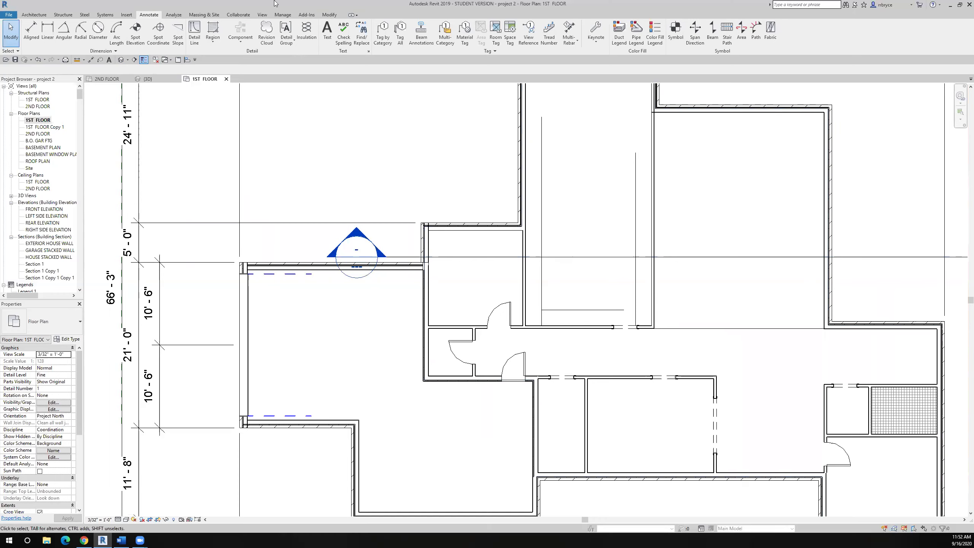
- Copy the vertical countertop line 5' over using CO
left_click(541, 205)
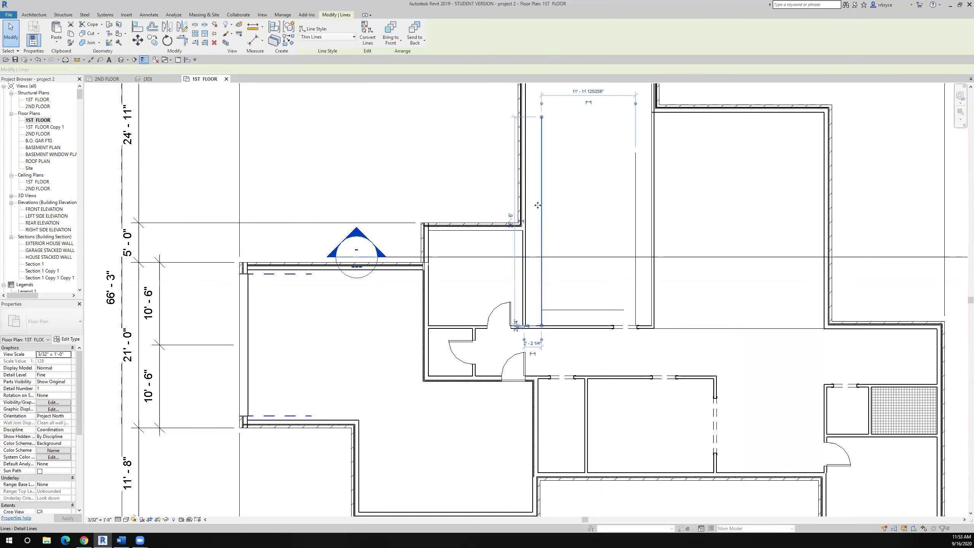
left_click_drag(538, 205, 398, 157)
key("c")
key("o")
left_click(394, 153)
type("5")
key("Return")
key("Escape")
key("Escape")
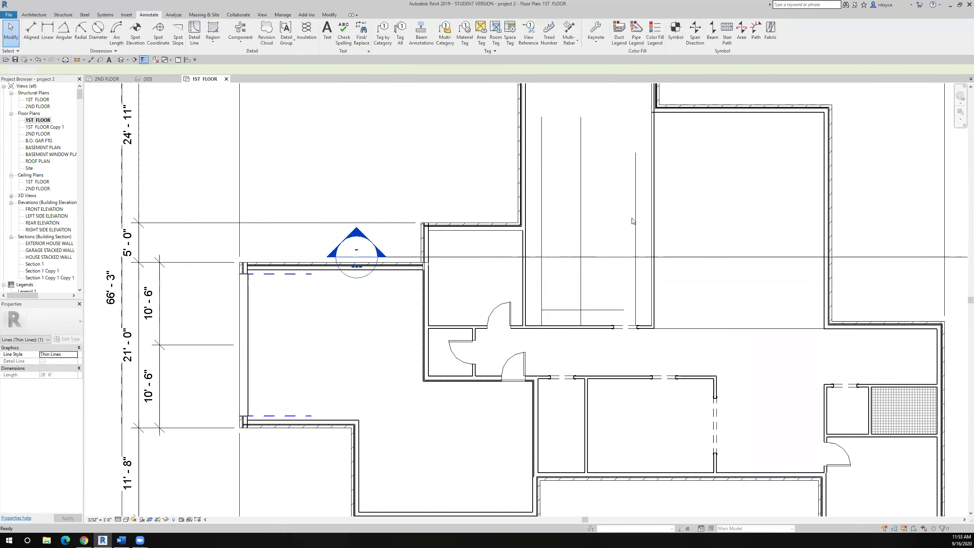
- Copy the right-hand vertical line to a spot right of the original lines
left_click(635, 221)
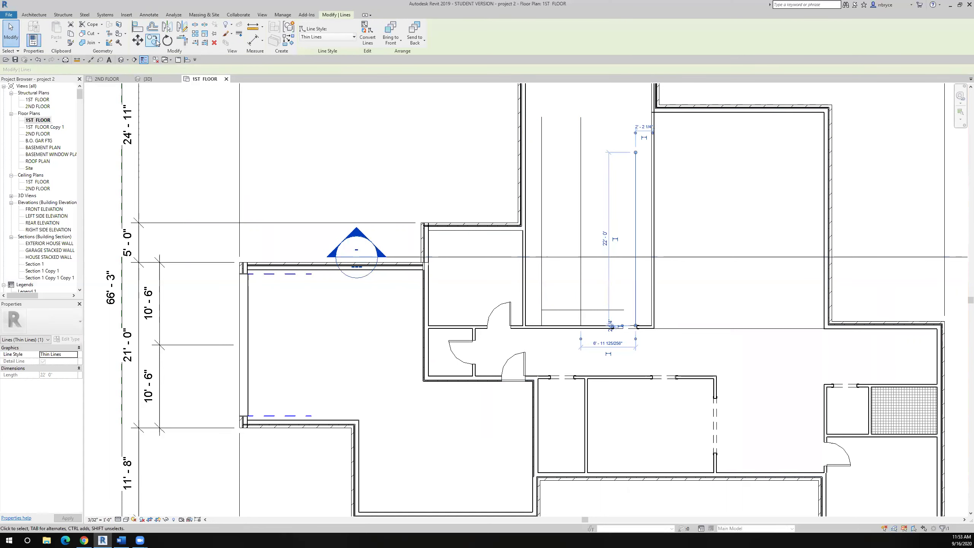
left_click(153, 40)
left_click(606, 244)
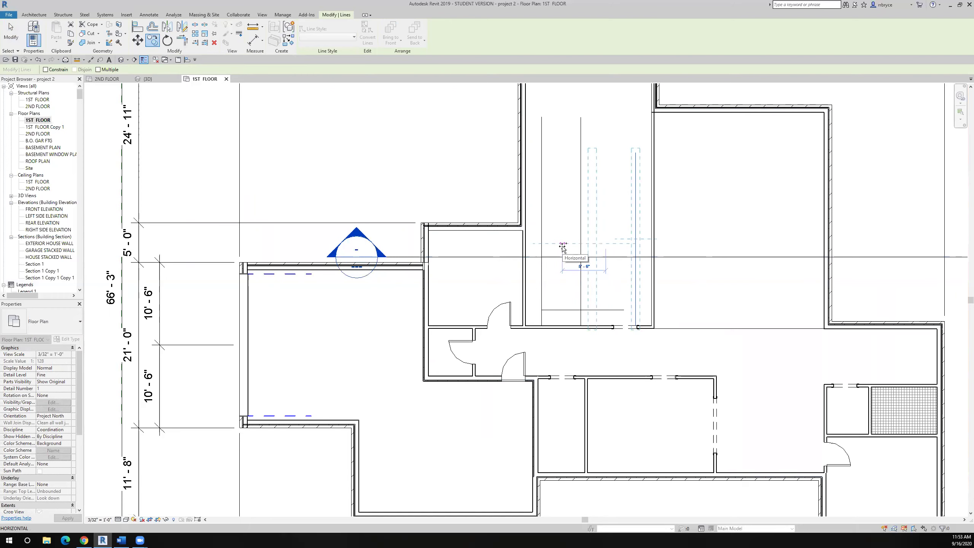
left_click(563, 249)
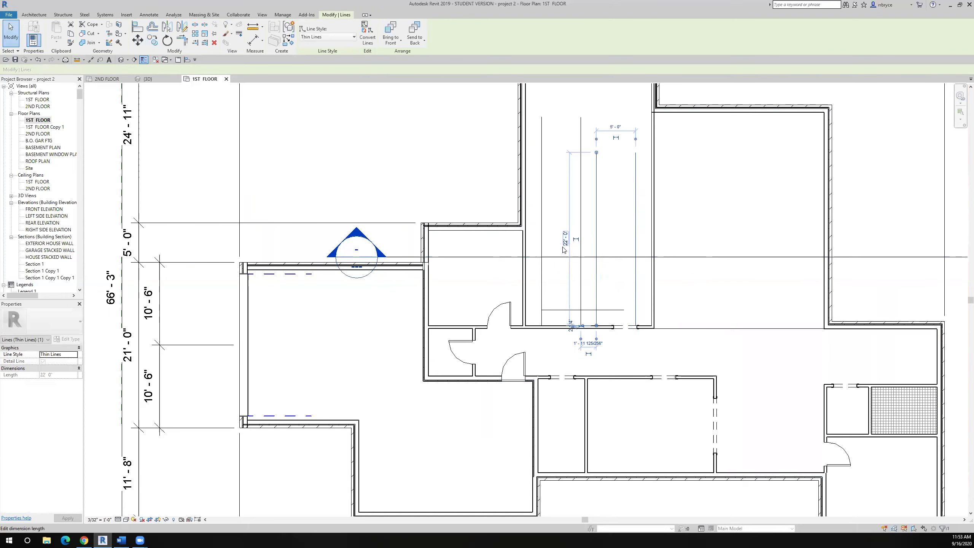
key("Escape")
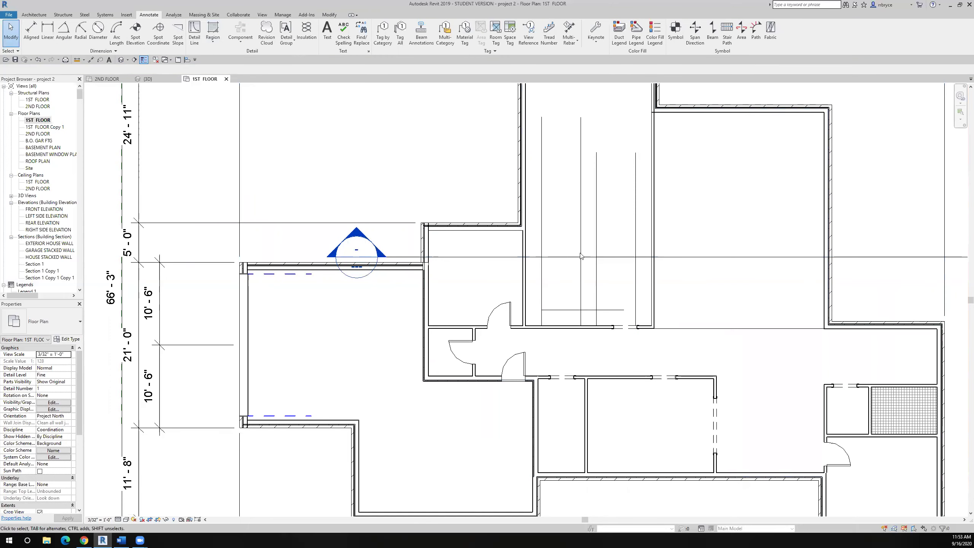
- Copy the 10'-6" horizontal line 5' upward
left_click(586, 311)
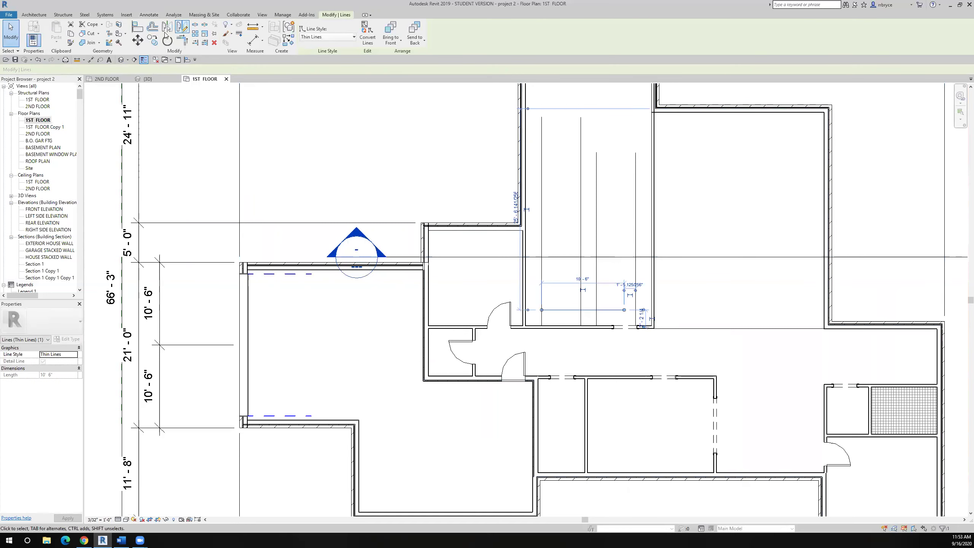
left_click(152, 40)
left_click(587, 310)
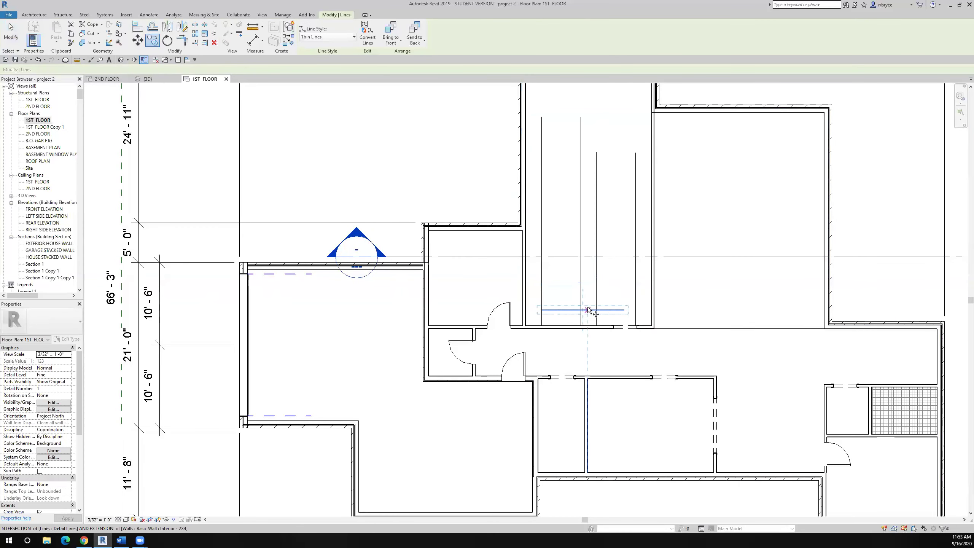
type("5")
key("Return")
key("Escape")
key("Escape")
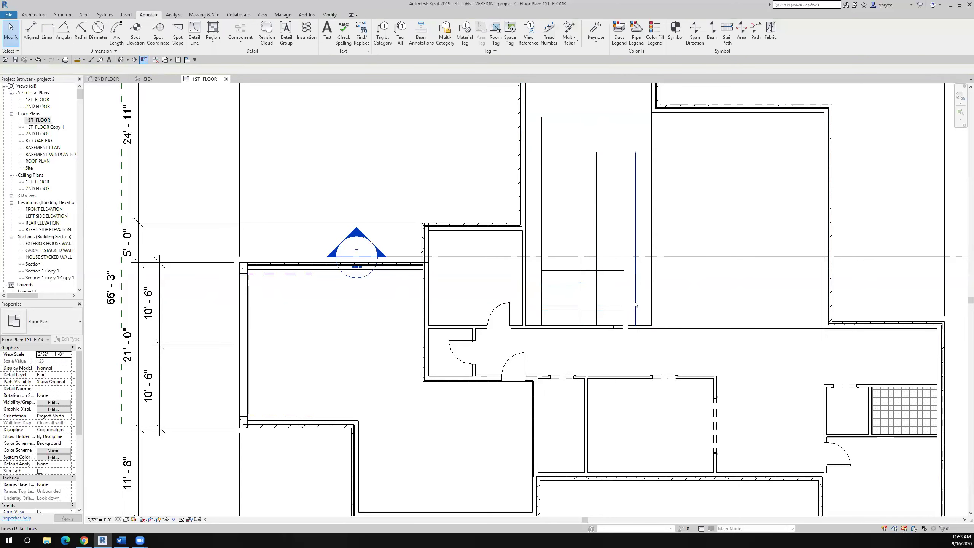
- Copy the horizontal detail line near the stairs 12' above the original
scroll(629, 307, "down", 3)
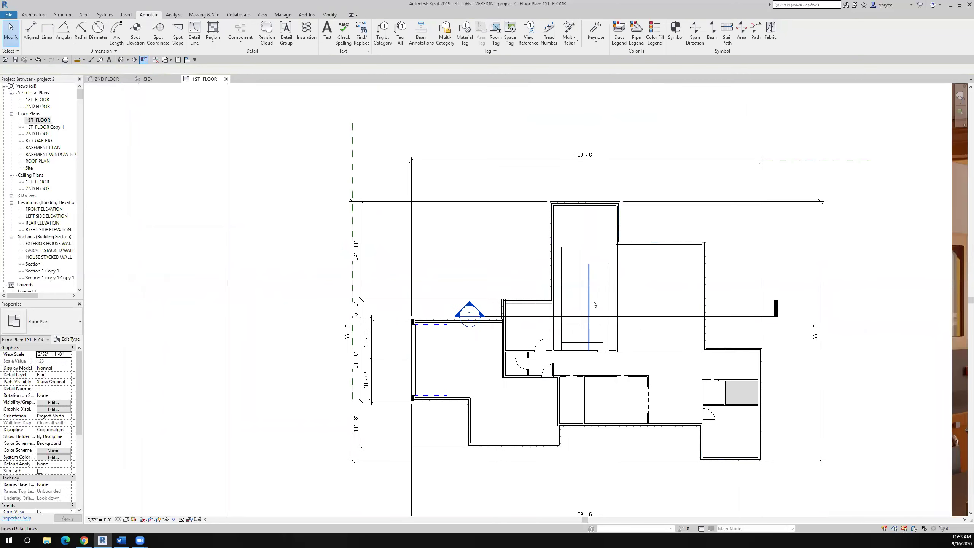
scroll(596, 309, "up", 2)
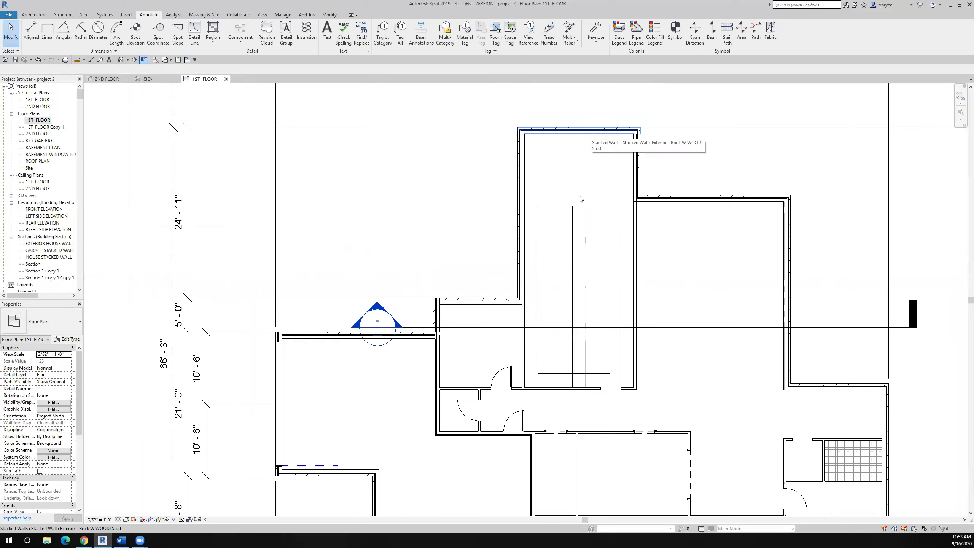
left_click(560, 339)
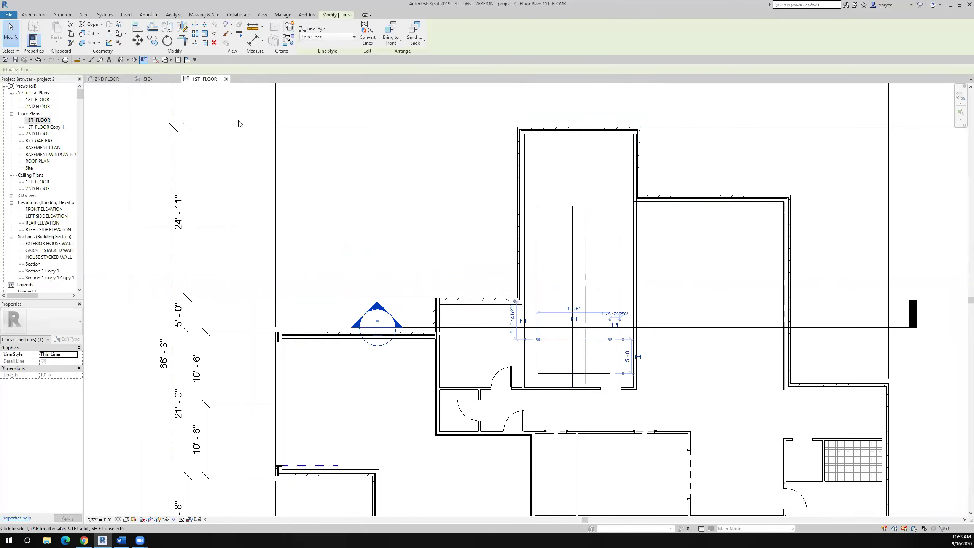
left_click(152, 40)
left_click(416, 236)
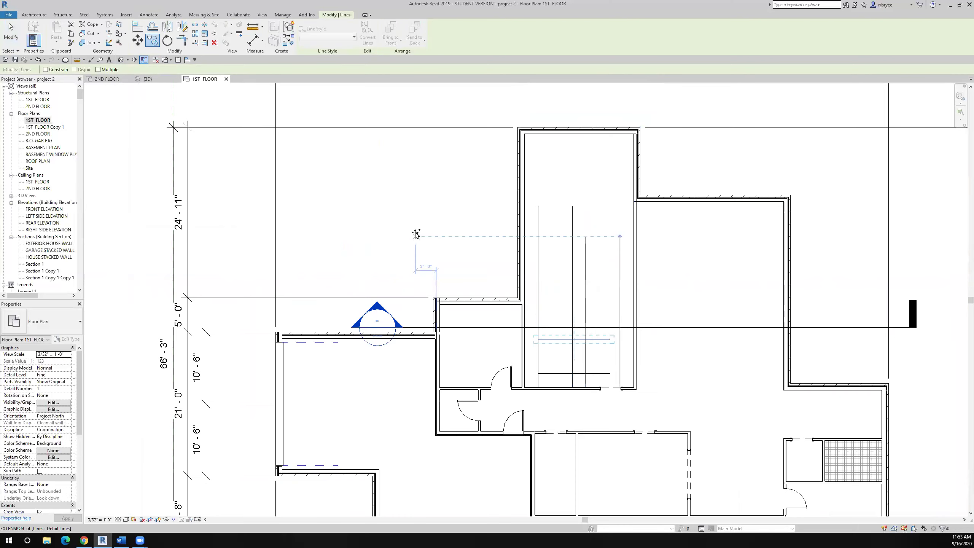
type("12")
key("Return")
key("Escape")
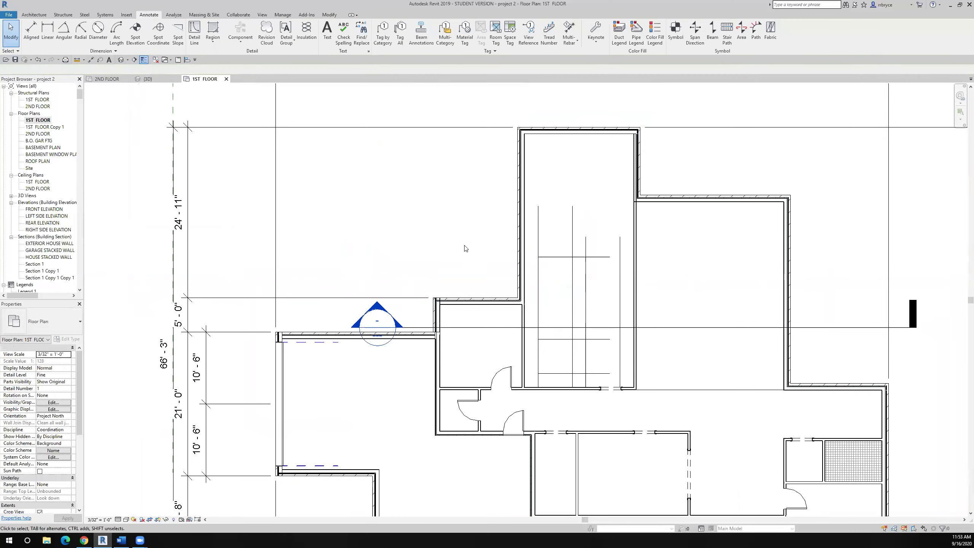
middle_click_drag(596, 284, 571, 276)
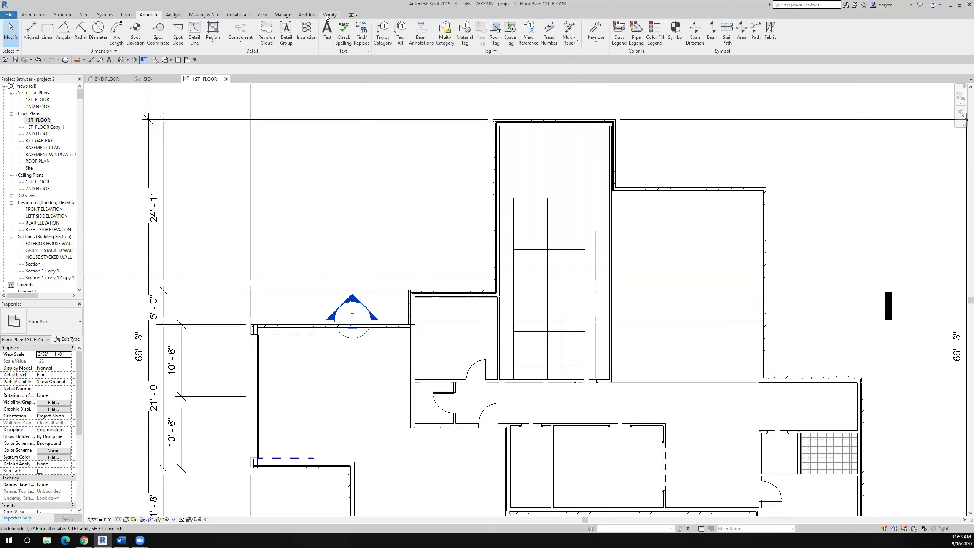
- Trim pairs of kitchen detail lines to corners, closing the island rectangle and an L-shaped countertop corner
left_click(143, 99)
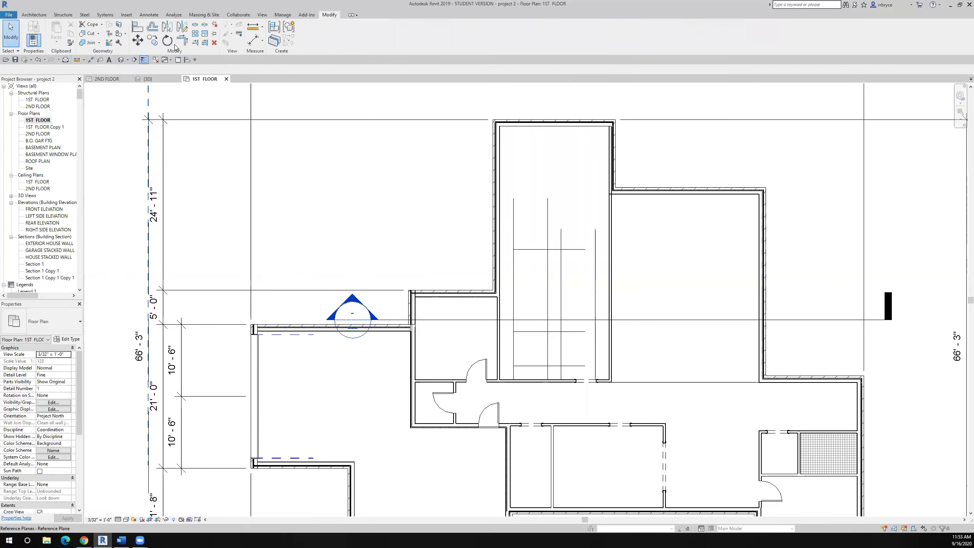
left_click(548, 265)
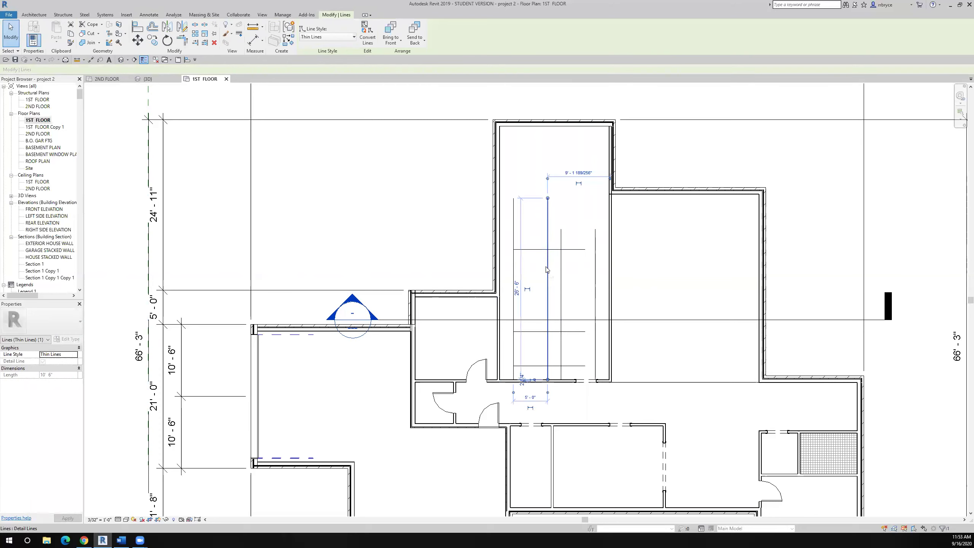
key("Escape")
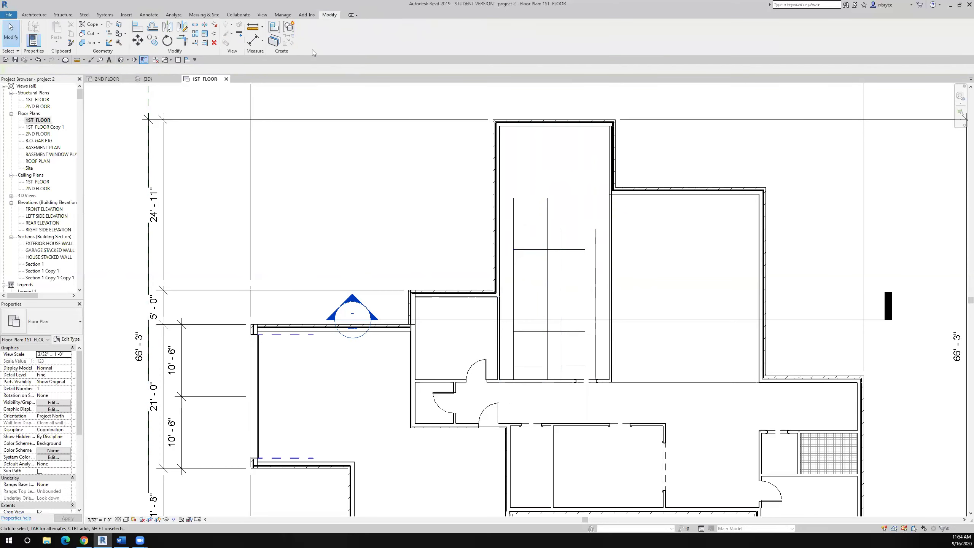
left_click(183, 40)
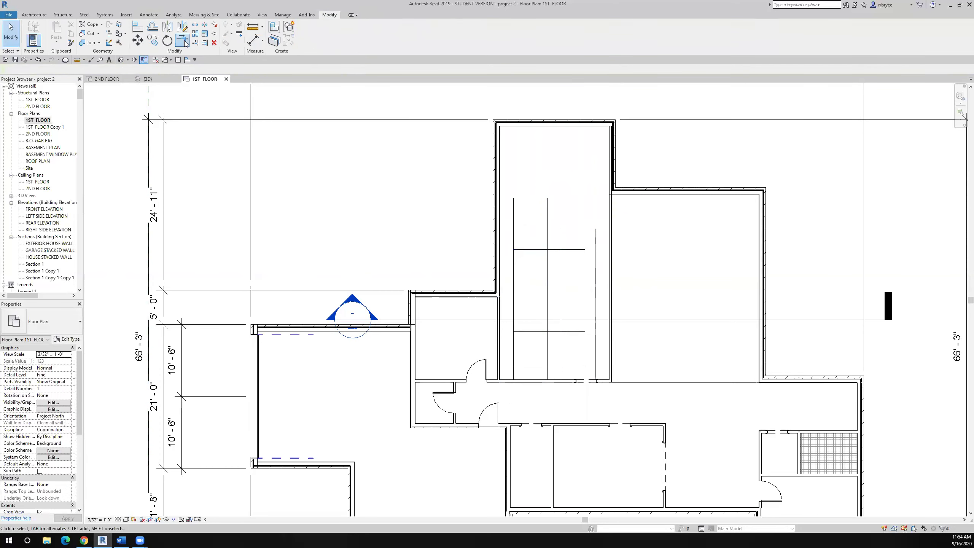
left_click(554, 250)
left_click(548, 263)
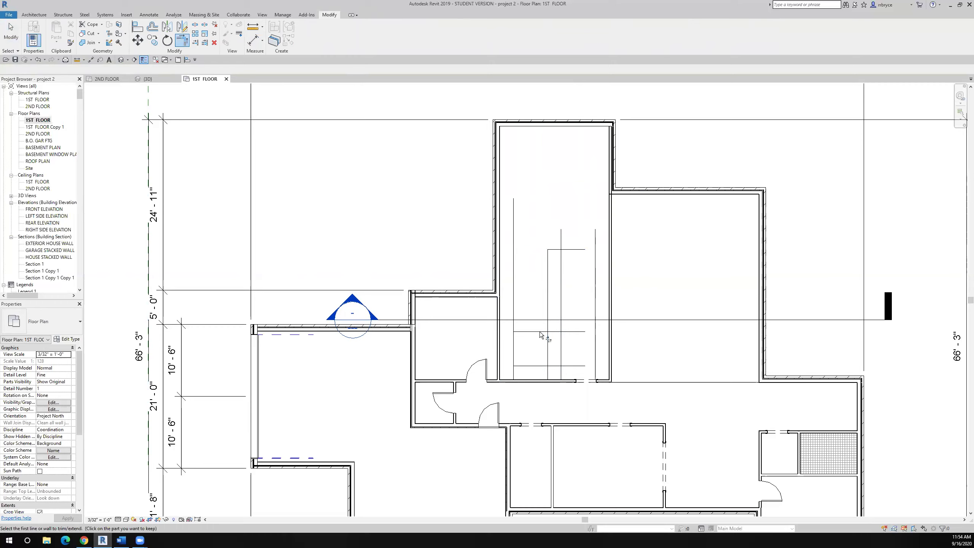
left_click(547, 298)
left_click(553, 331)
left_click(553, 332)
left_click(561, 280)
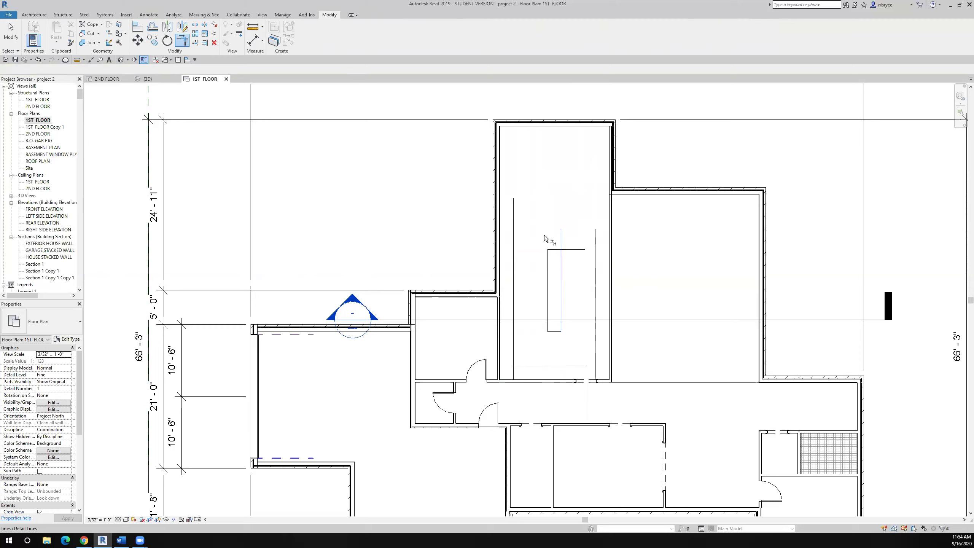
left_click(514, 357)
left_click(530, 365)
key("Escape")
key("Escape")
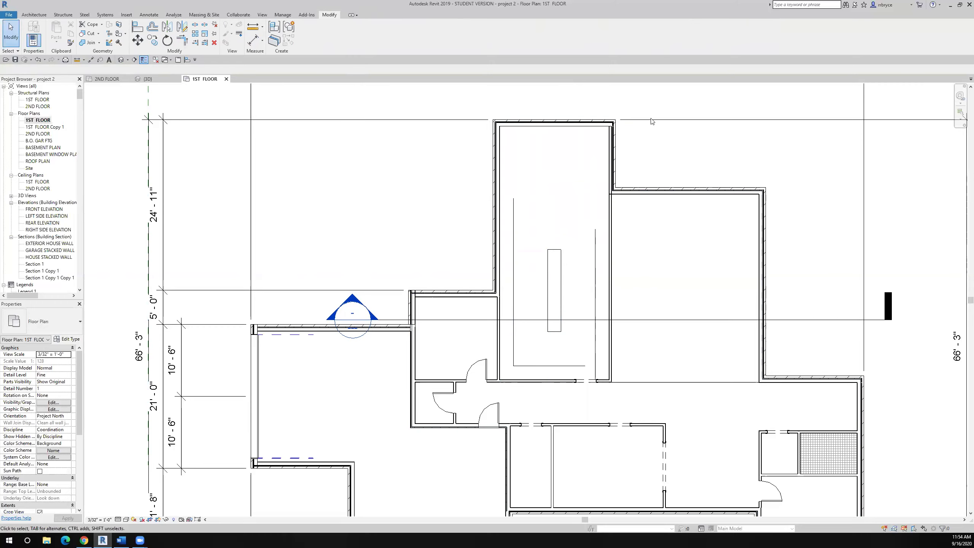
- Draw a horizontal detail line left from the island's top-left corner, deleting the stray slanted line
left_click(149, 15)
left_click(195, 34)
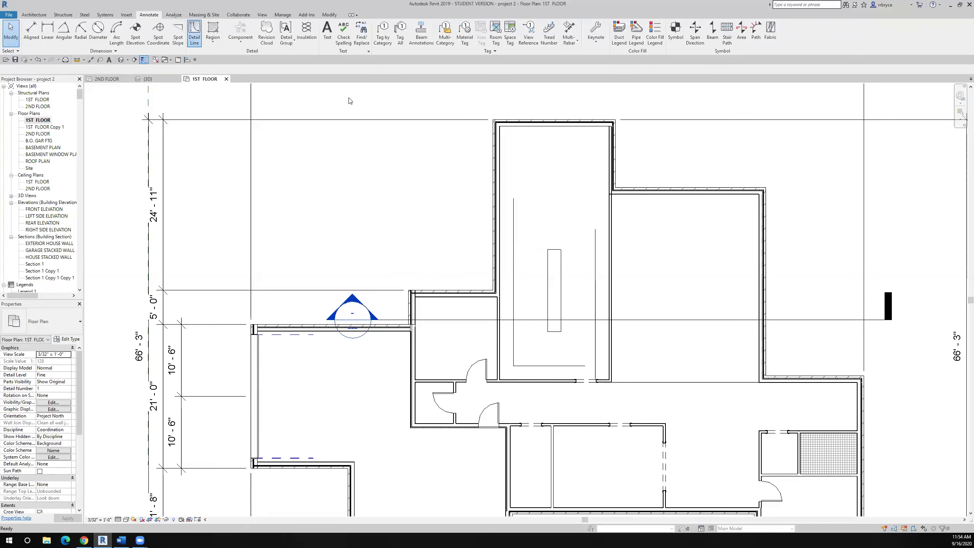
left_click(548, 250)
left_click(480, 244)
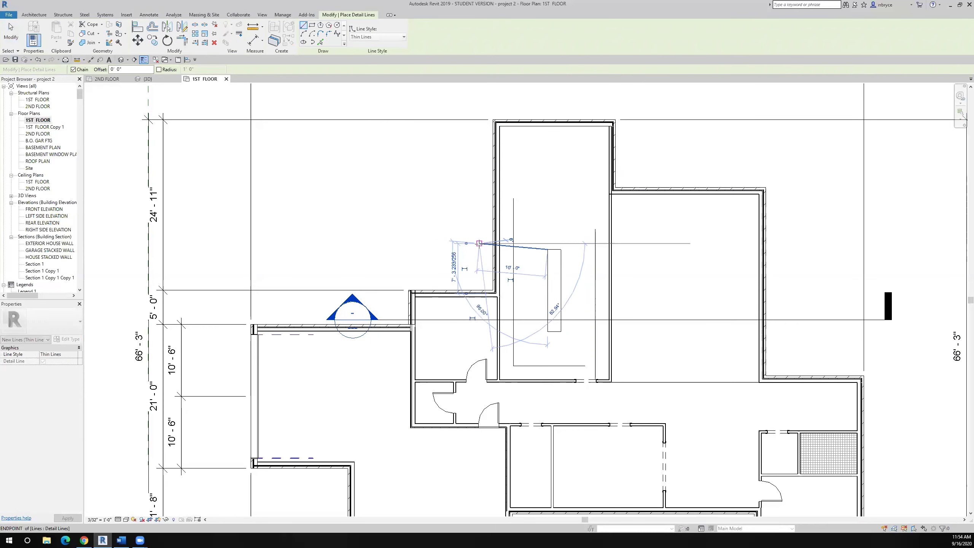
key("Escape")
key("Escape")
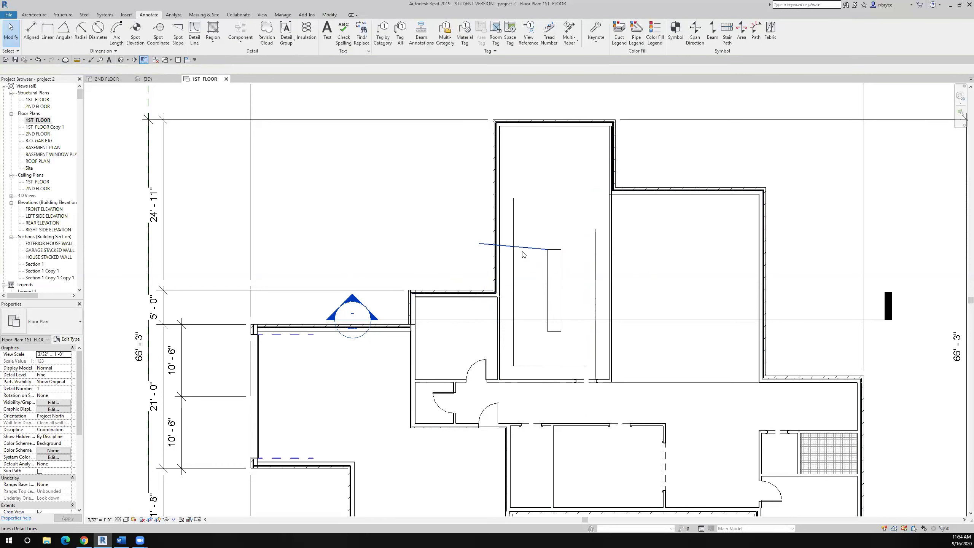
left_click(522, 250)
key("Delete")
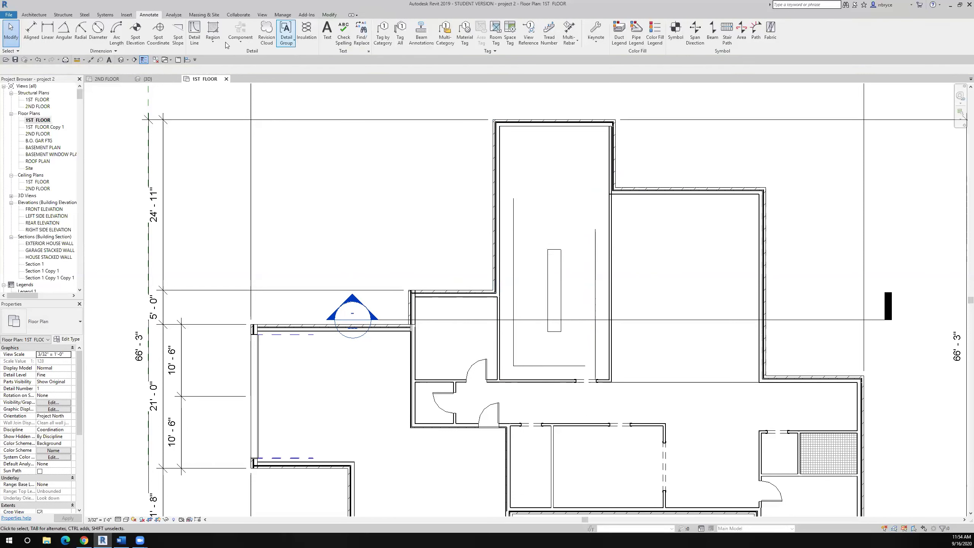
left_click(195, 35)
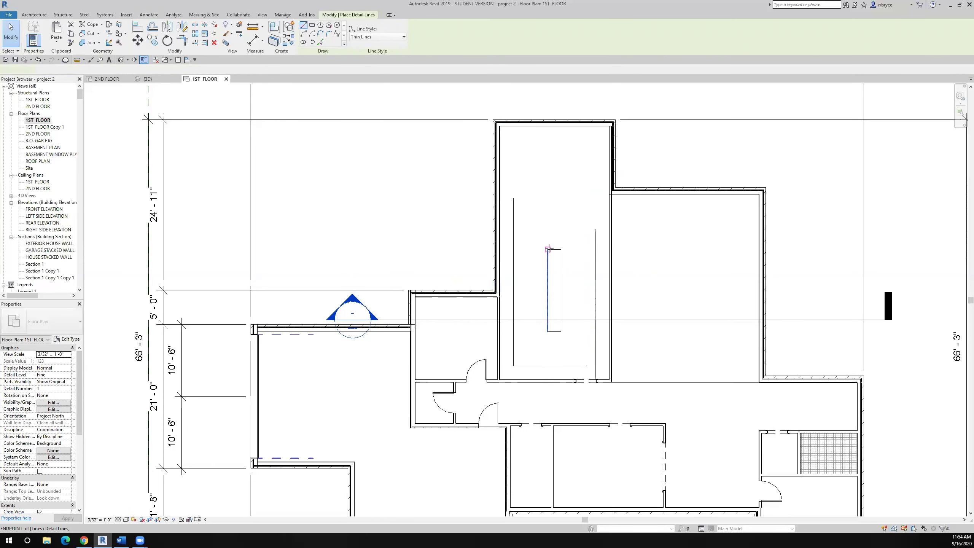
left_click(472, 249)
left_click(547, 249)
key("Escape")
key("Escape")
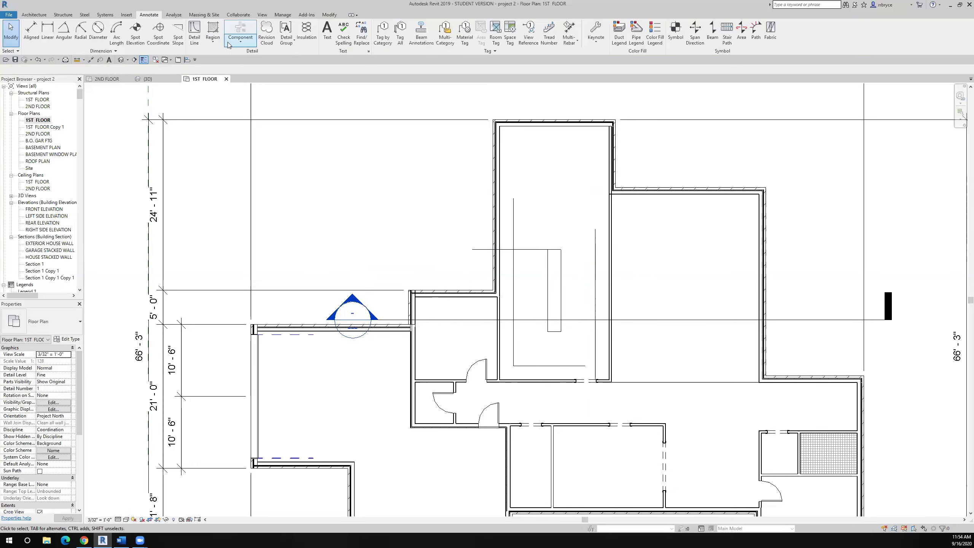
- Draw a horizontal detail line from the island's top-right corner rightward across the kitchen
left_click(194, 35)
left_click(562, 252)
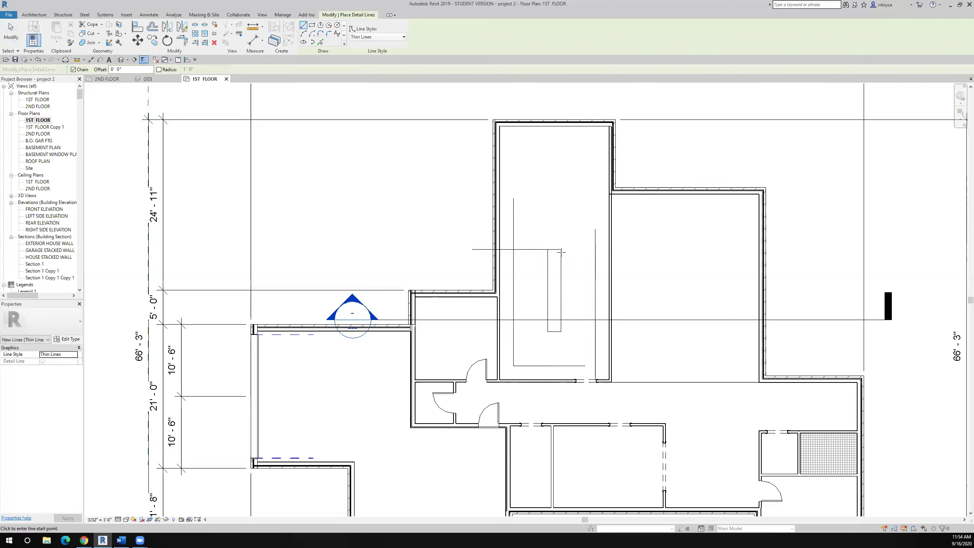
left_click(640, 249)
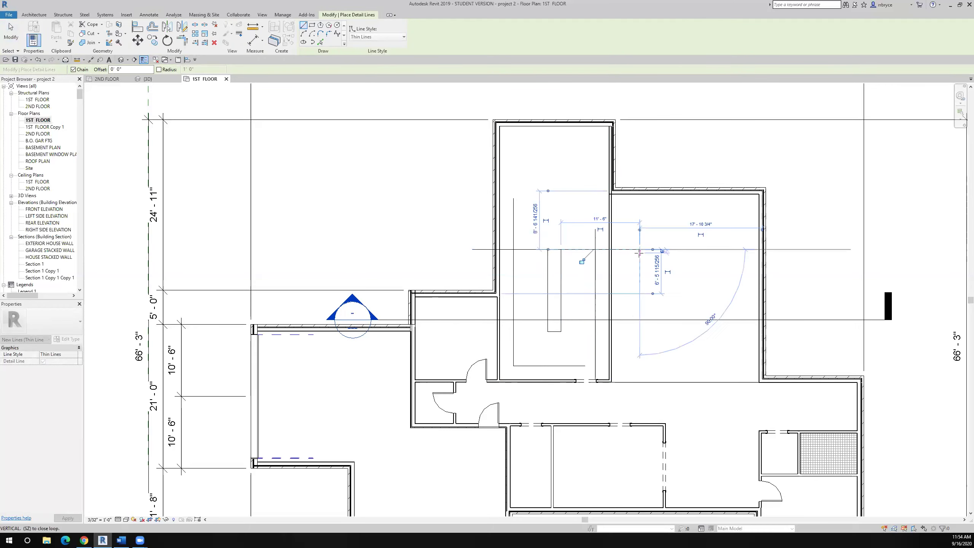
key("Escape")
key("Escape")
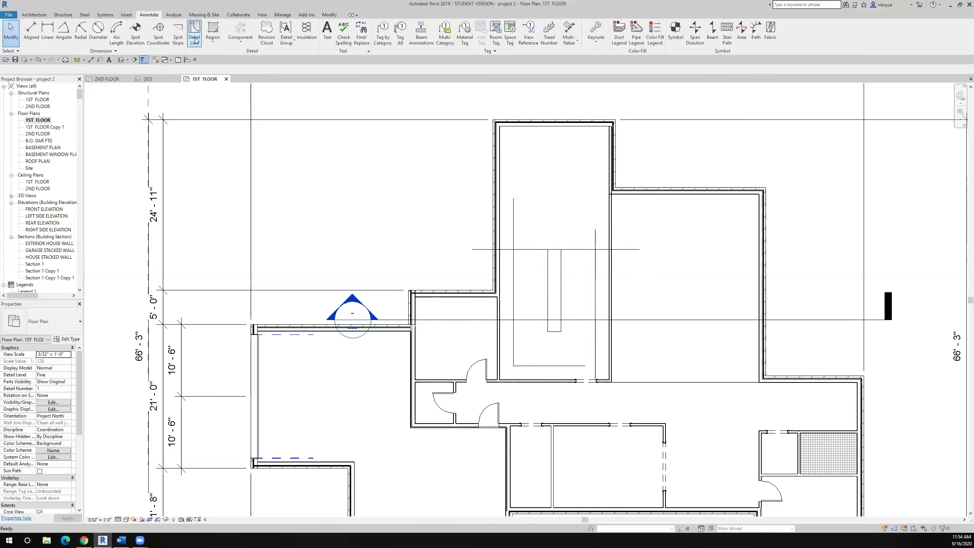
- Trim the left and right horizontal lines to their vertical countertop lines with TR
left_click(328, 15)
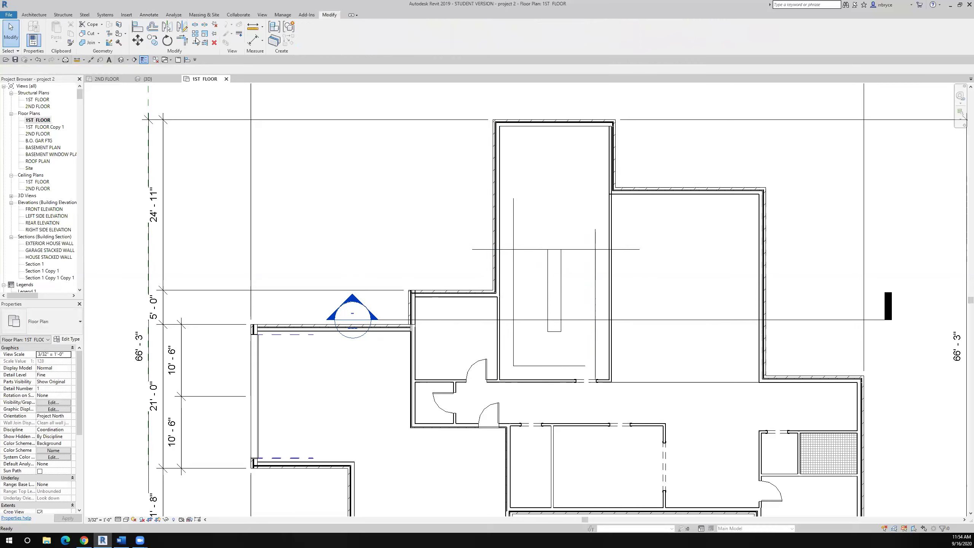
key("t")
key("r")
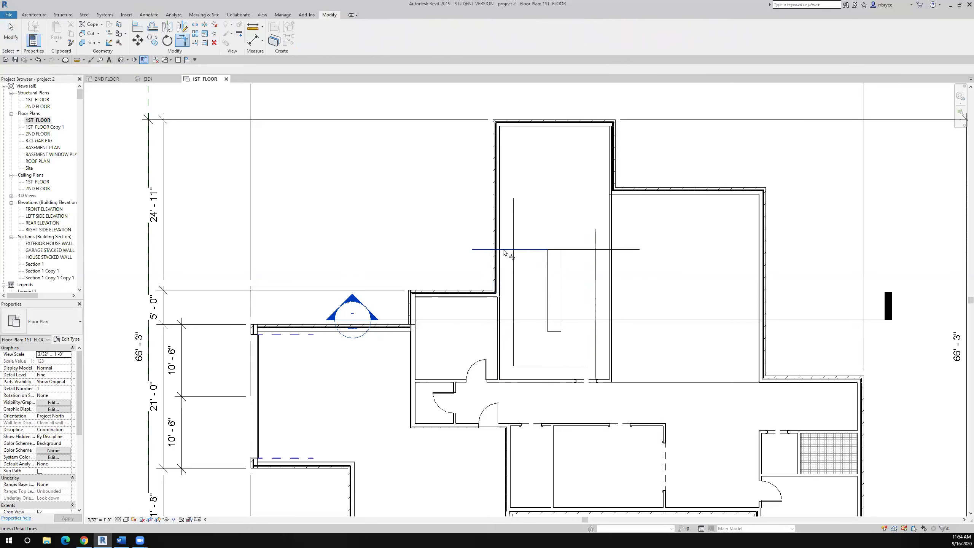
left_click(510, 250)
left_click(512, 267)
left_click(605, 250)
left_click(595, 261)
scroll(572, 295, "up", 3)
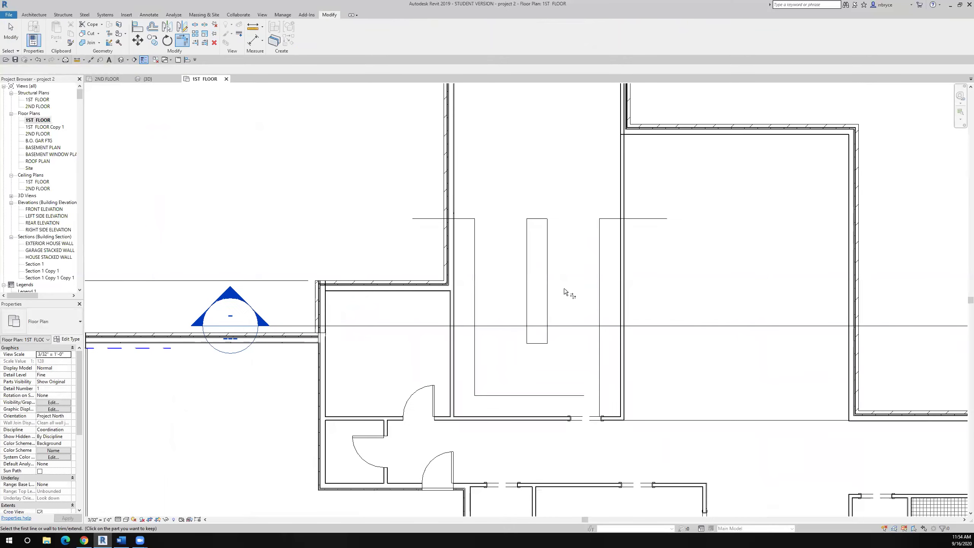
key("Escape")
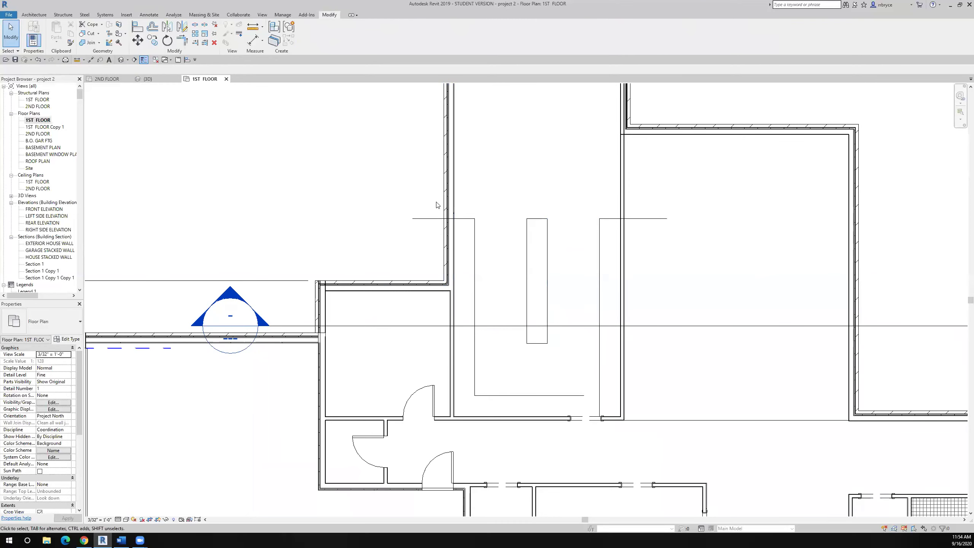
- Move the island's left edge line further left and its right edge line further right
left_click(527, 282)
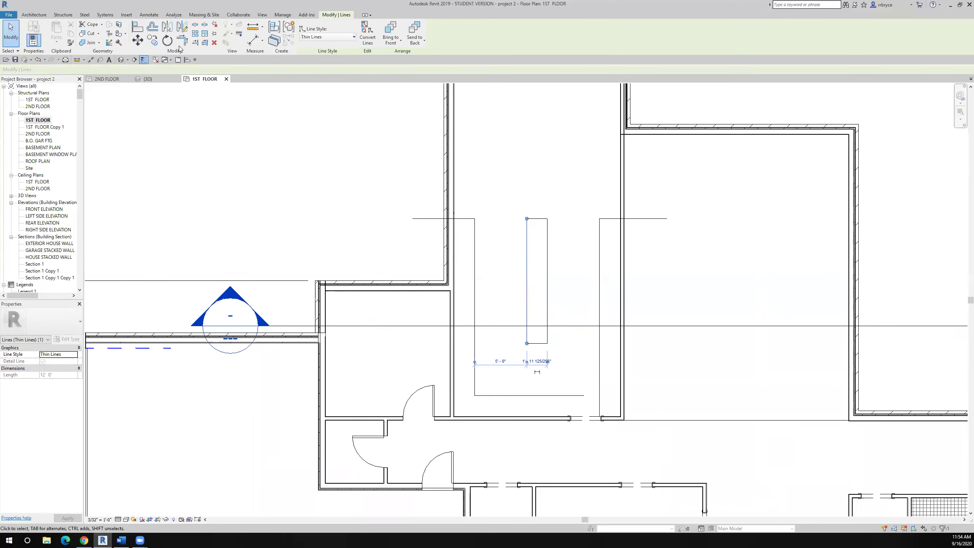
left_click(137, 40)
left_click(514, 302)
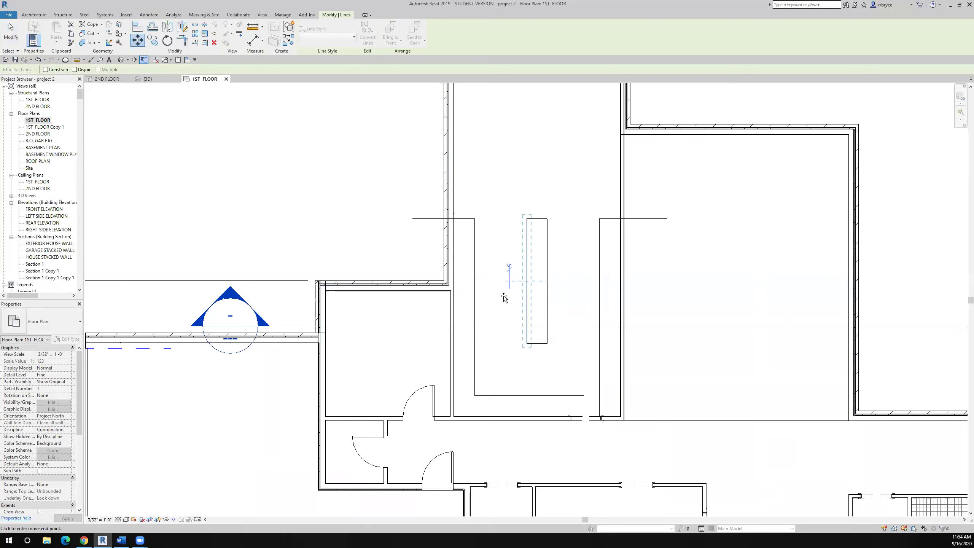
left_click(504, 301)
left_click(548, 288)
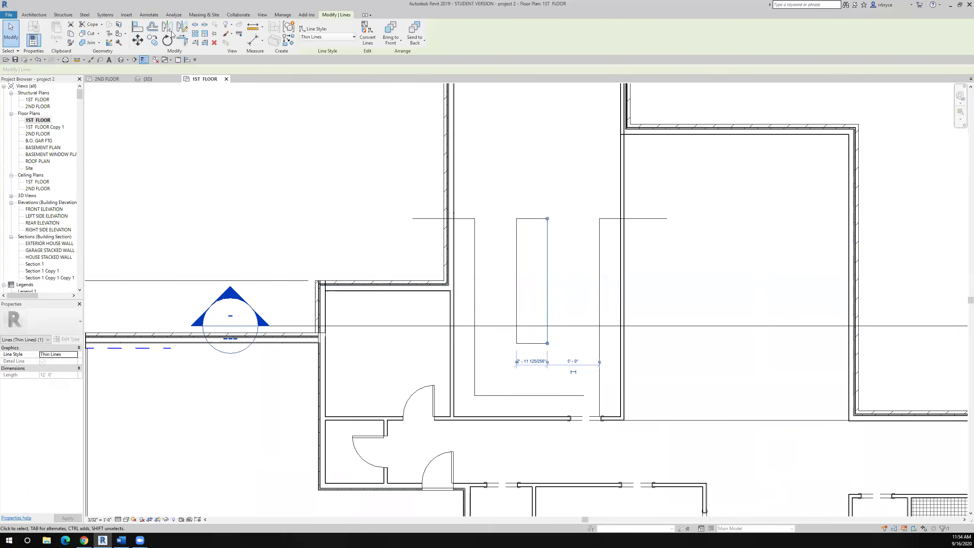
left_click(138, 40)
left_click(510, 254)
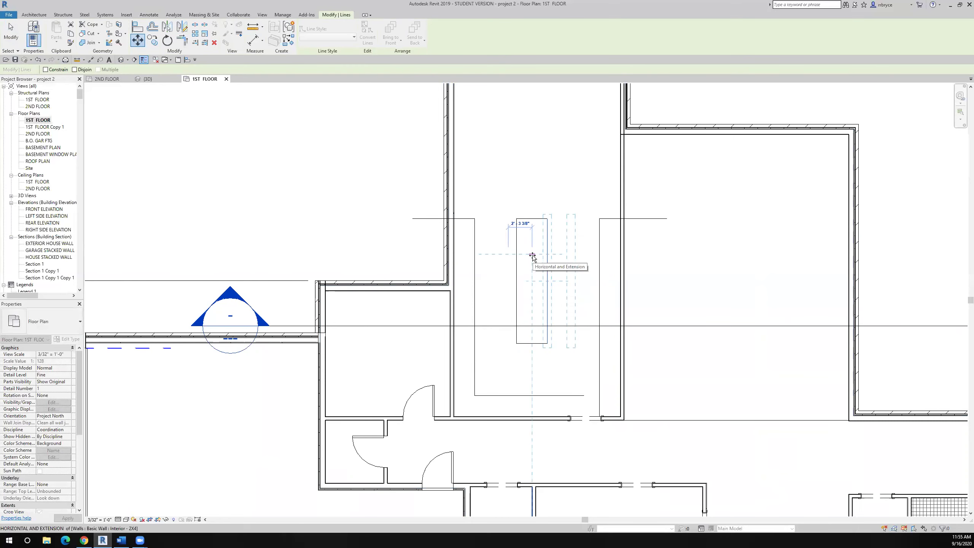
left_click(521, 255)
left_click(646, 400)
- Nudge the 36" x 84" cased passage opening left and save the project
scroll(637, 383, "up", 5)
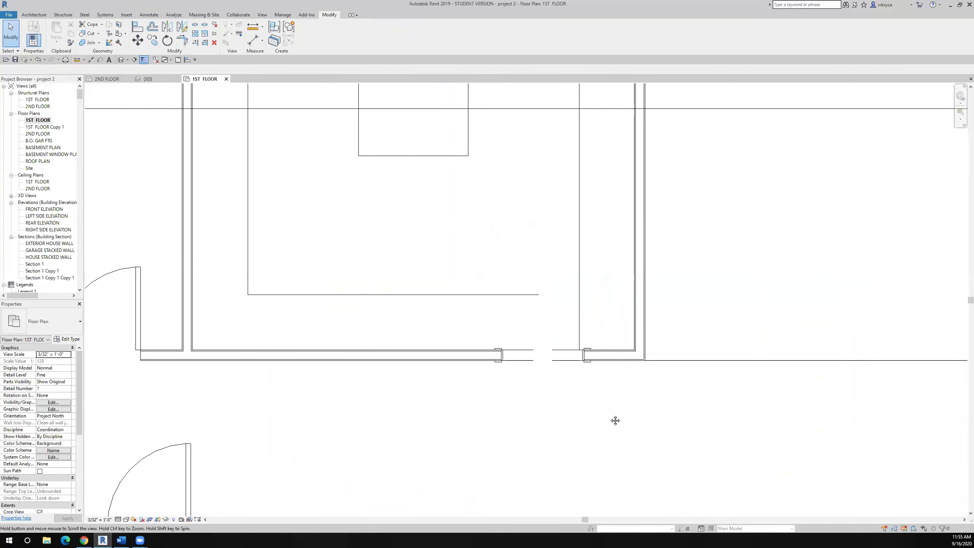
middle_click_drag(619, 410, 634, 388)
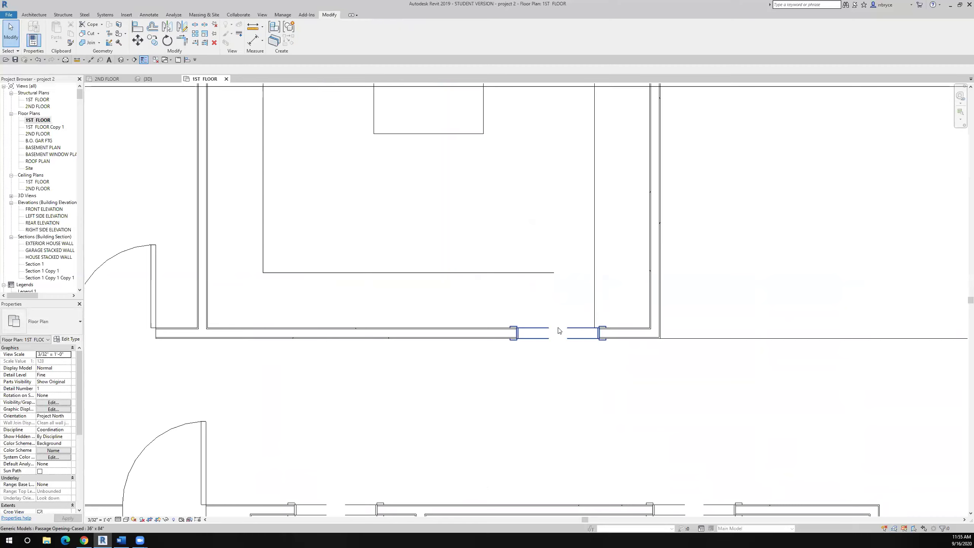
left_click_drag(558, 331, 553, 330)
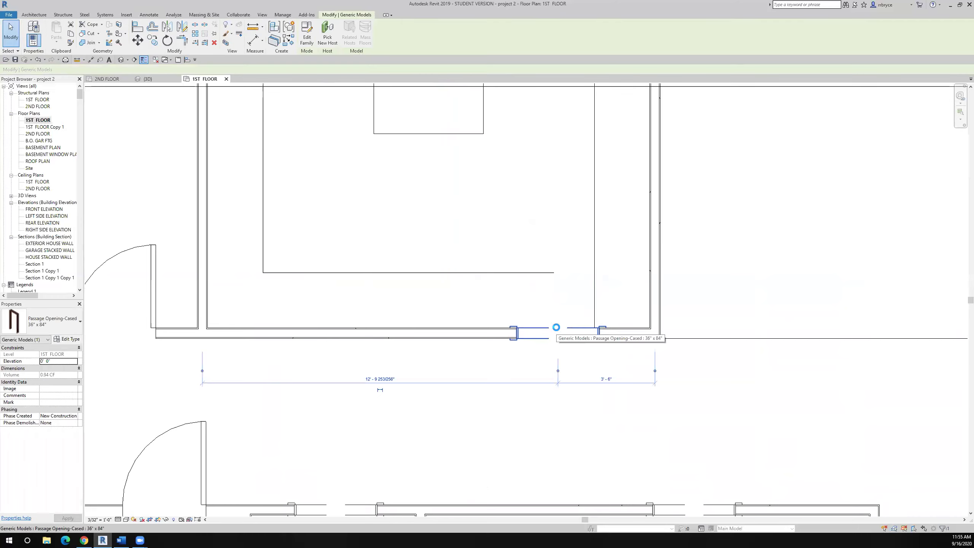
key("Left")
key("Left")
key("Left")
key("Left")
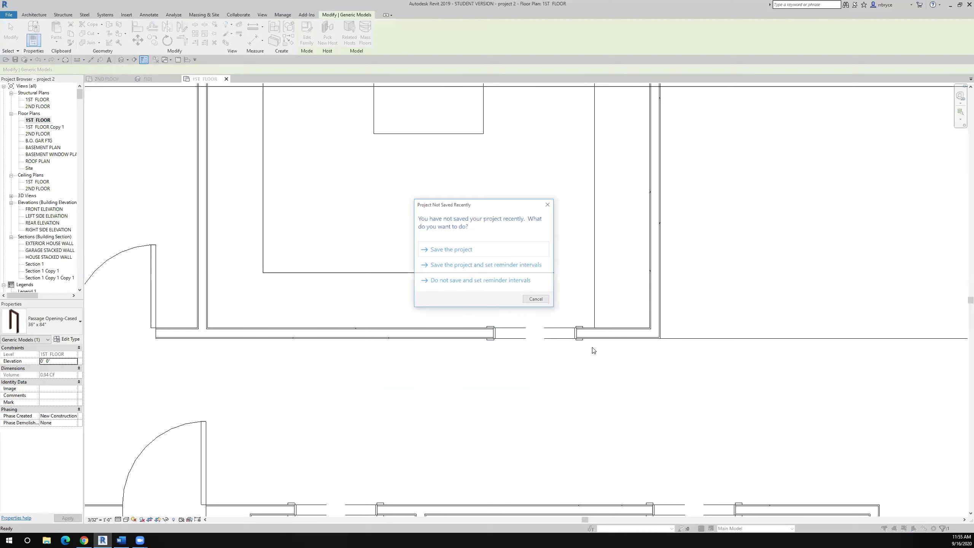
left_click(464, 253)
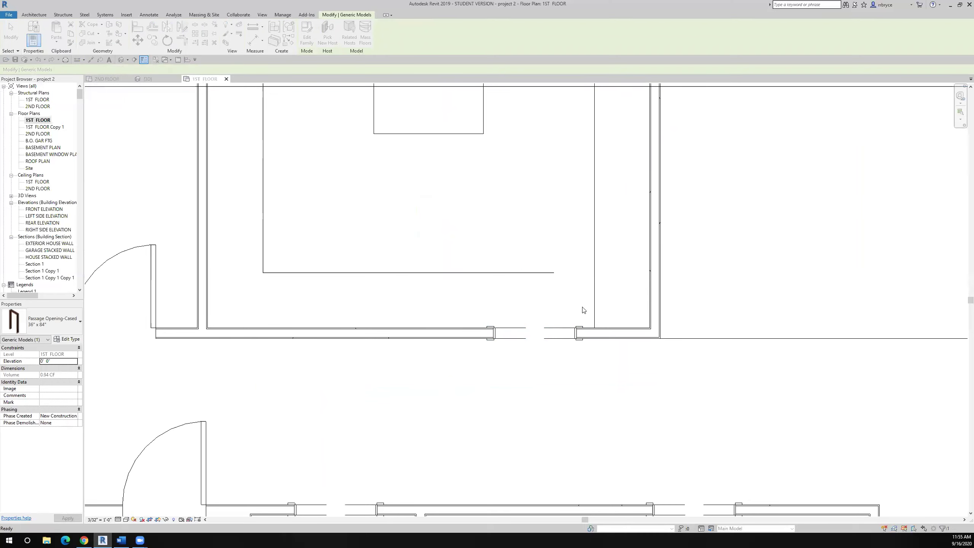
- Place an aligned dimension of 7 3/4" from the passage opening edge to the nearby wall line
scroll(595, 335, "up", 2)
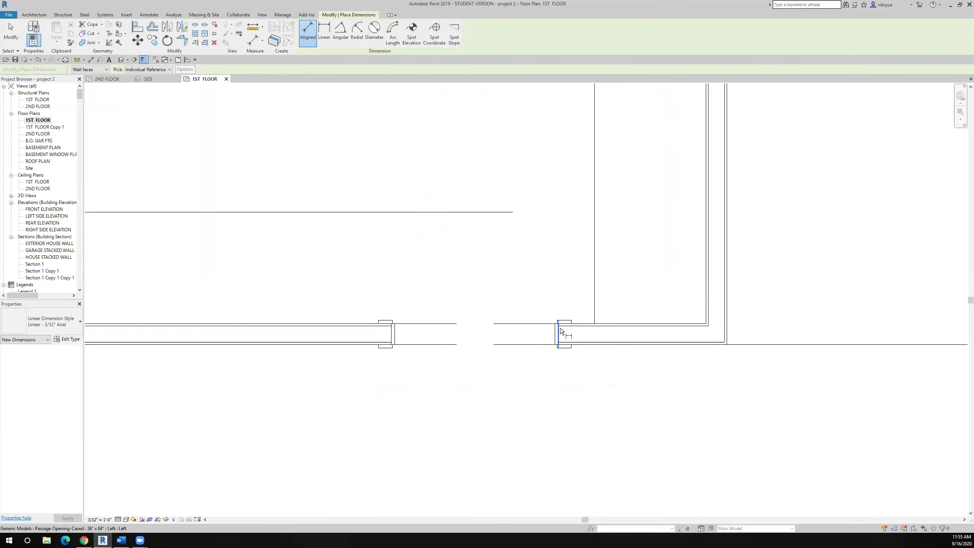
key("d")
key("i")
left_click(560, 327)
left_click(593, 311)
left_click(635, 277)
key("Escape")
key("Escape")
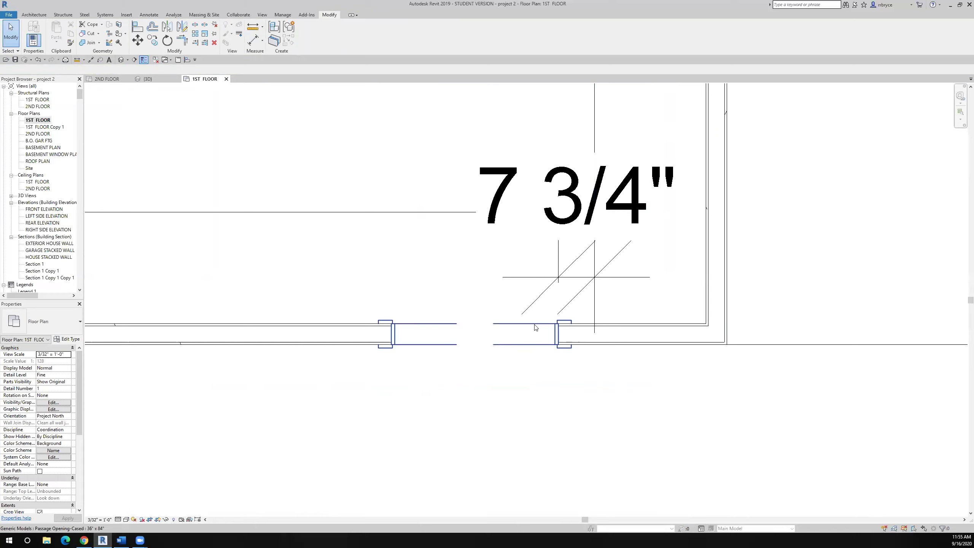
- Change the opening's temporary dimension to 6" so it shifts into place
left_click(547, 308)
left_click(576, 235)
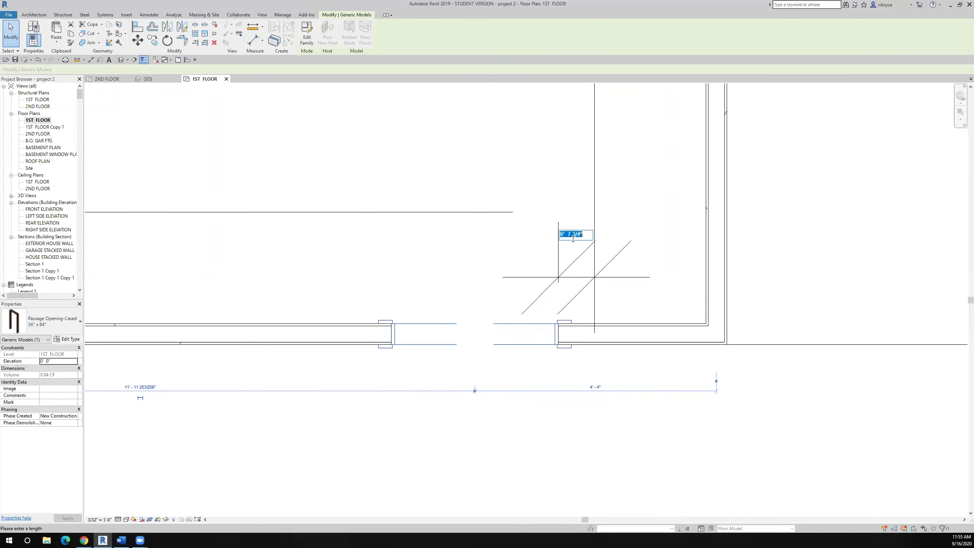
type("6\"")
key("Return")
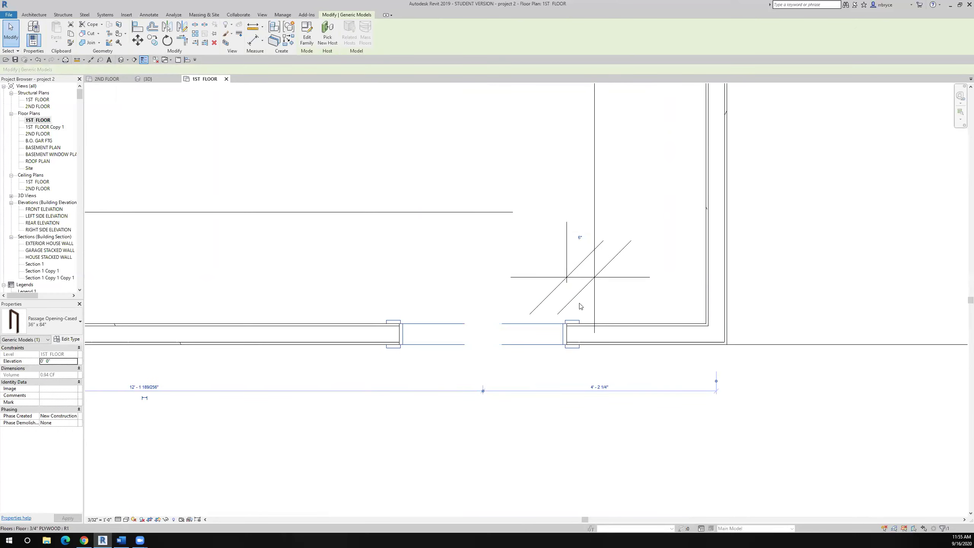
key("Escape")
left_click(581, 407)
scroll(582, 359, "down", 3)
middle_click_drag(582, 355, 592, 338)
scroll(599, 339, "down", 5)
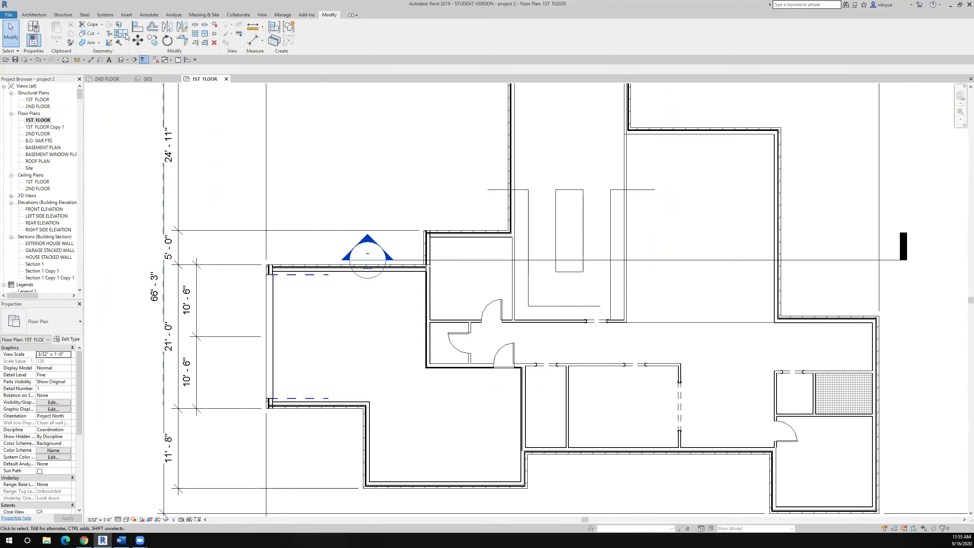
- Align the lower corridor passage opening with the kitchen's passage opening above it
left_click(137, 27)
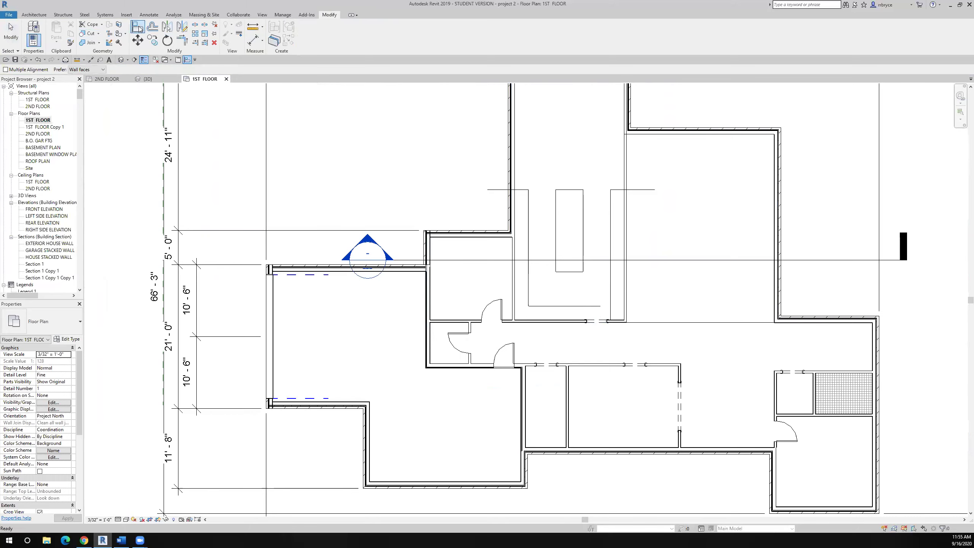
left_click(598, 321)
left_click(636, 366)
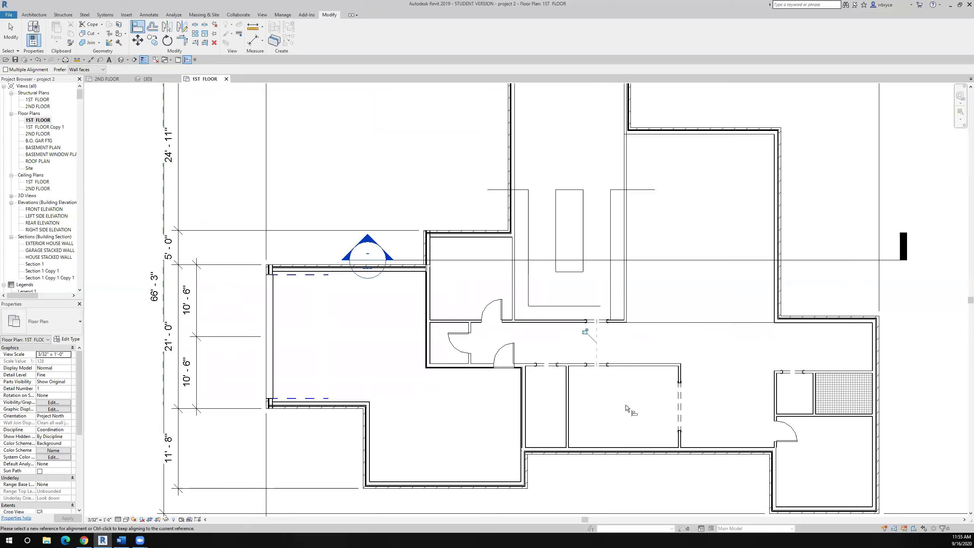
key("Escape")
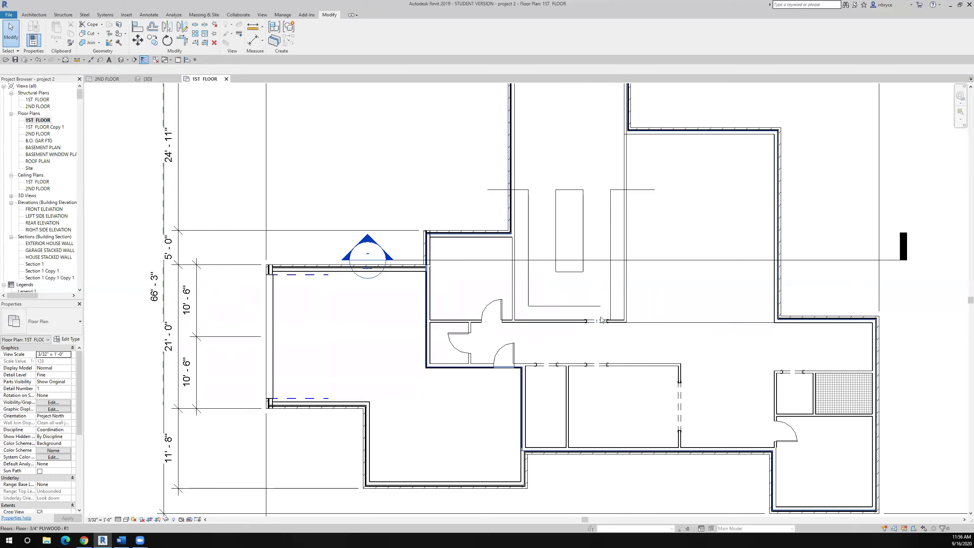
scroll(602, 306, "up", 5)
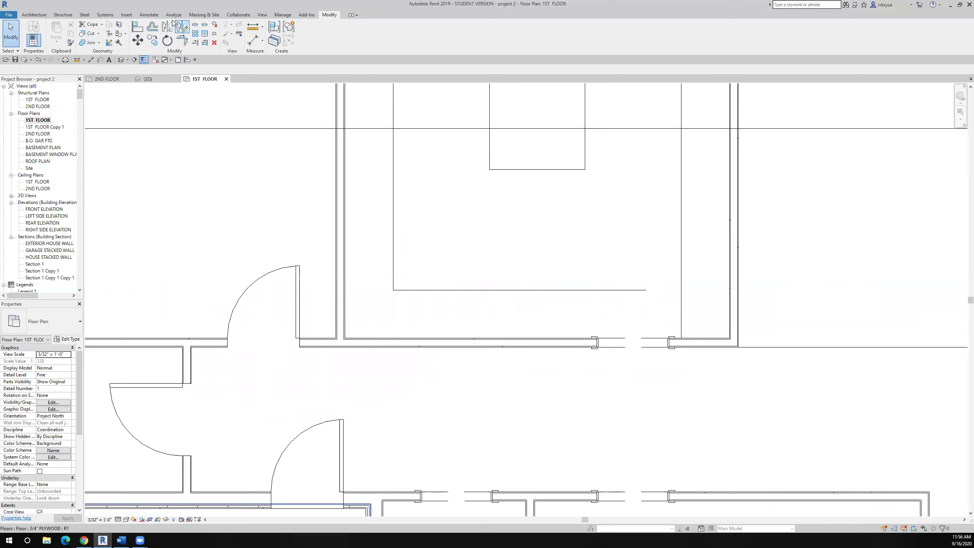
- Mirror the vertical counter line across the passage opening's centre, redoing one misplaced copy
left_click(168, 26)
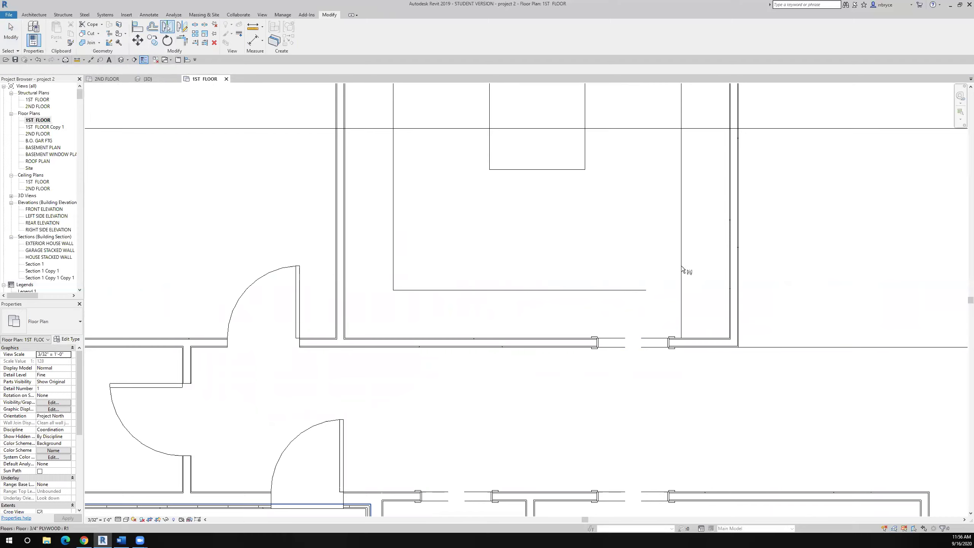
left_click(681, 266)
key("Return")
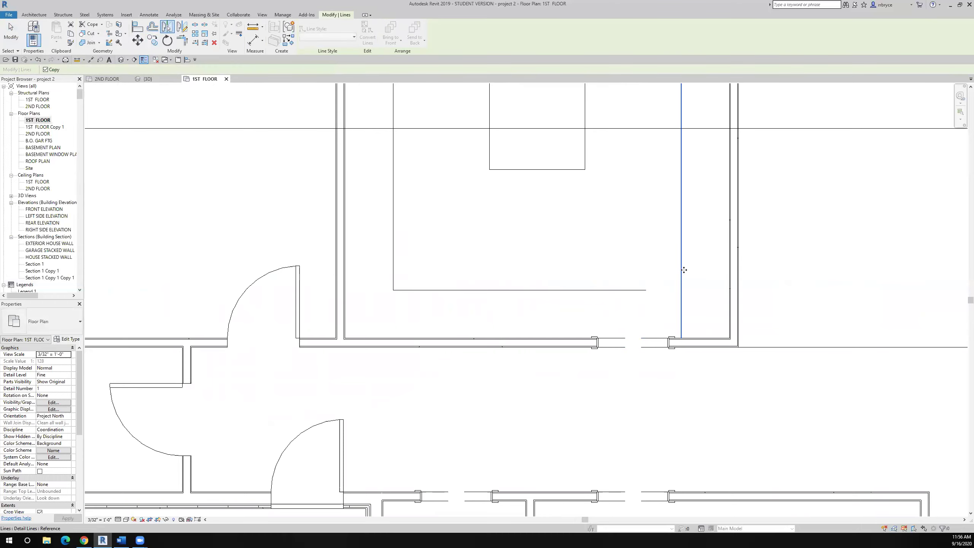
left_click(665, 299)
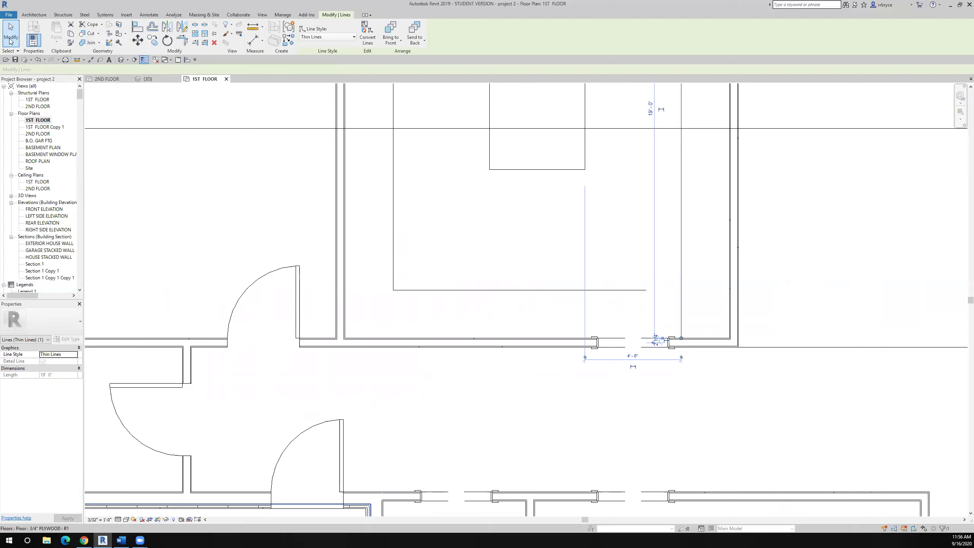
key("ctrl+z")
left_click(681, 305)
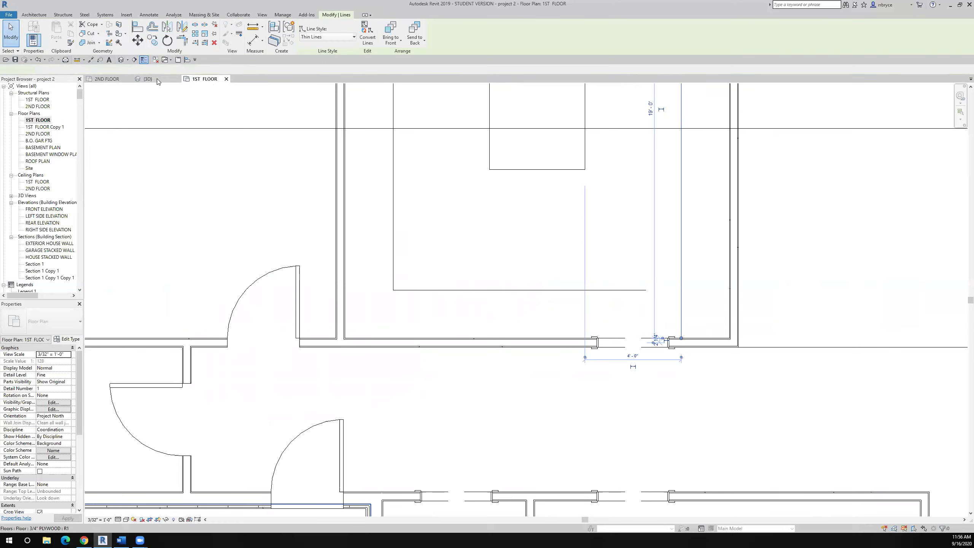
left_click(166, 26)
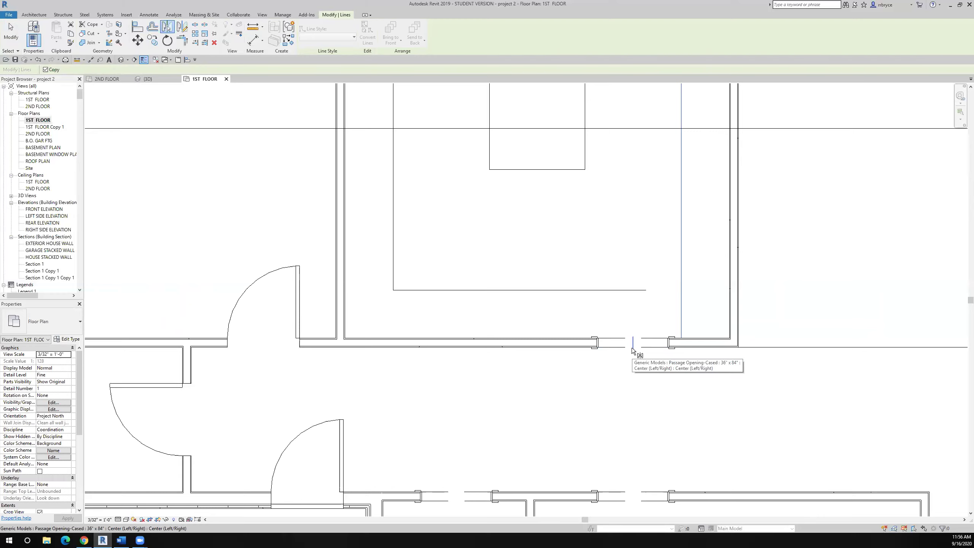
left_click(632, 347)
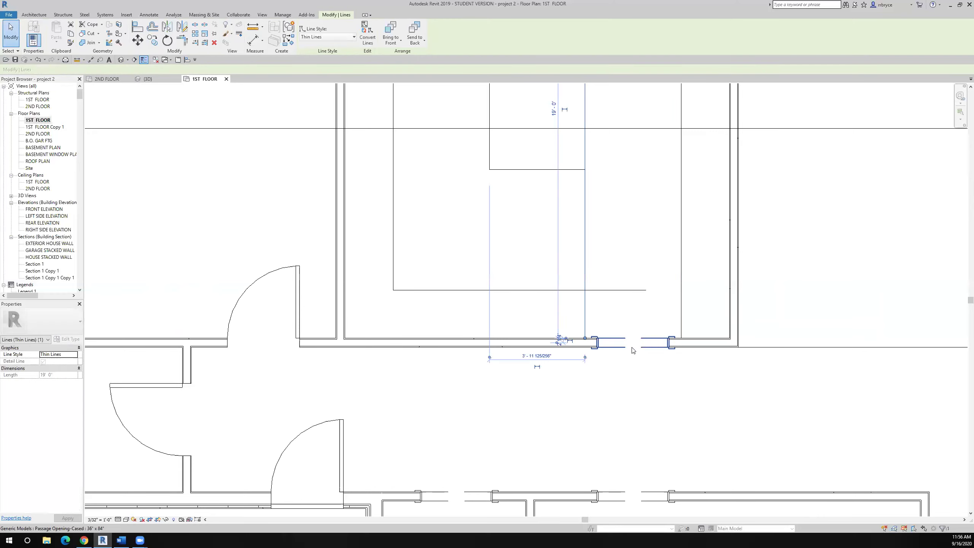
- Trim the horizontal counter line and the new vertical line into a corner with TR
key("t")
key("r")
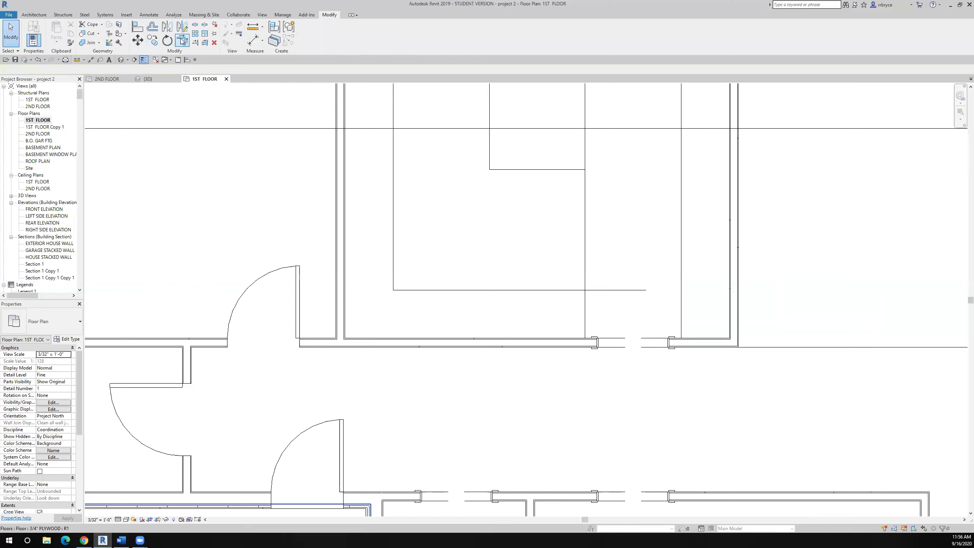
left_click(538, 290)
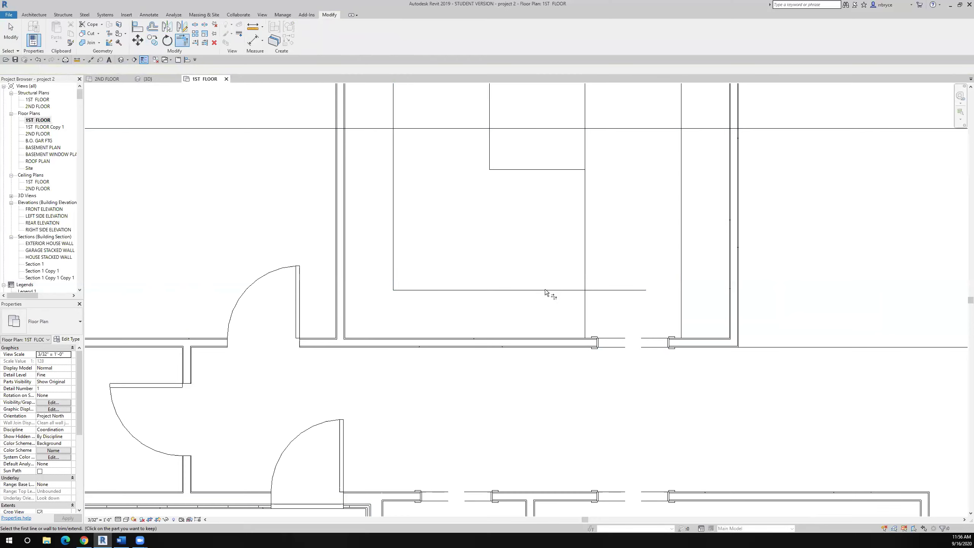
left_click(585, 308)
scroll(490, 457, "down", 4)
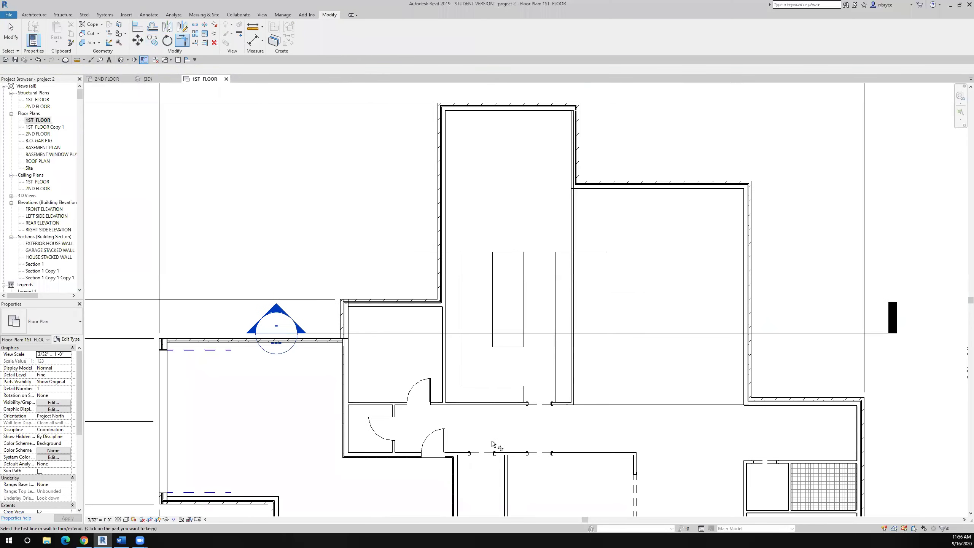
- Shorten the upper horizontal counter line to 2'-0" starting at the wall face
scroll(455, 279, "up", 3)
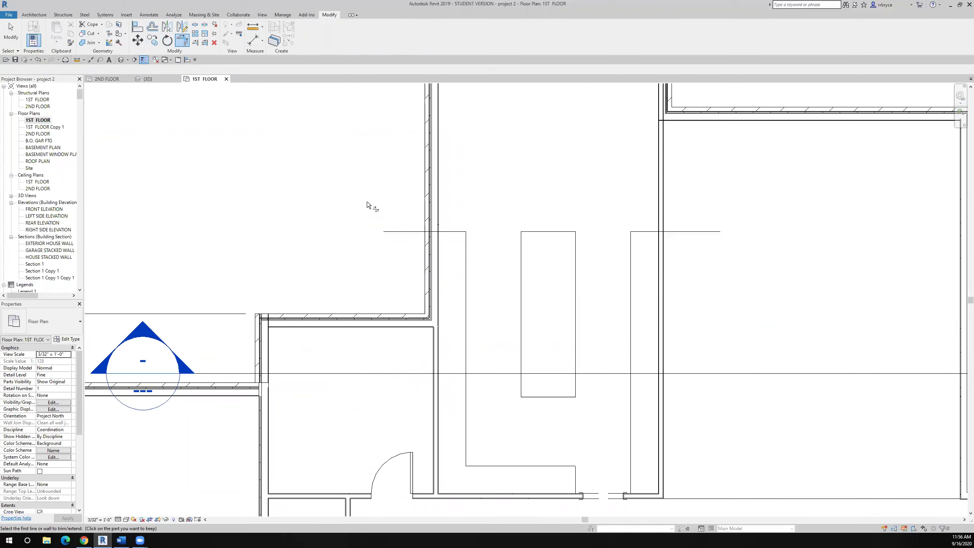
key("Escape")
left_click(456, 232)
scroll(454, 232, "up", 3)
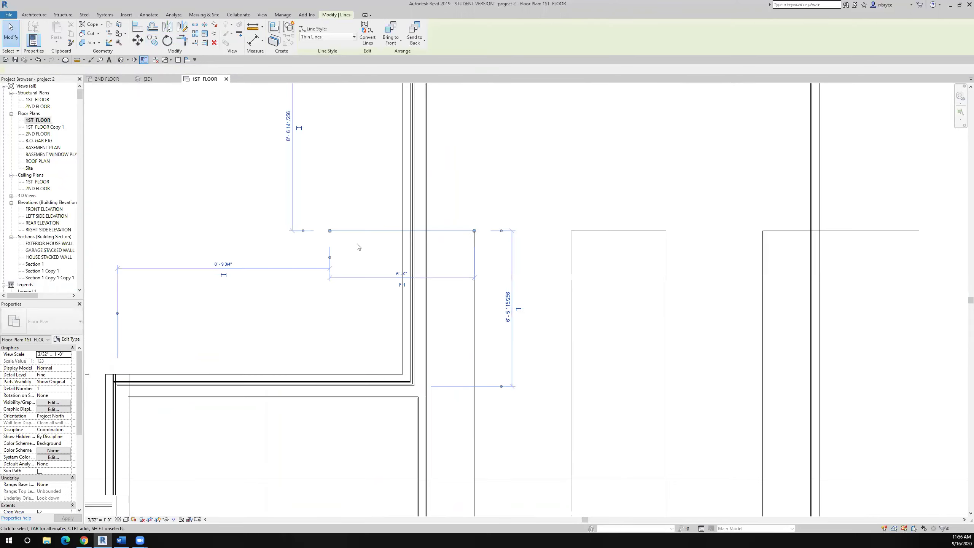
key("r")
key("o")
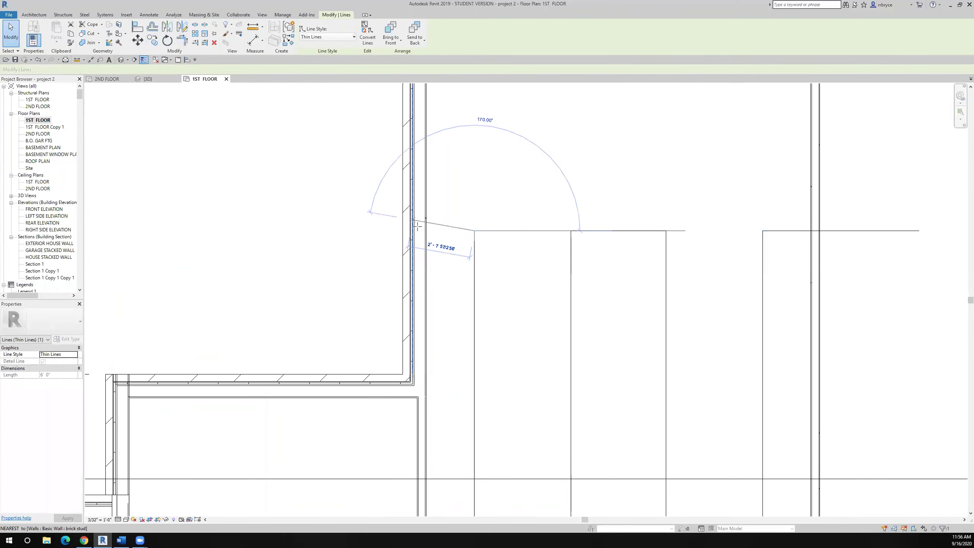
left_click(421, 229)
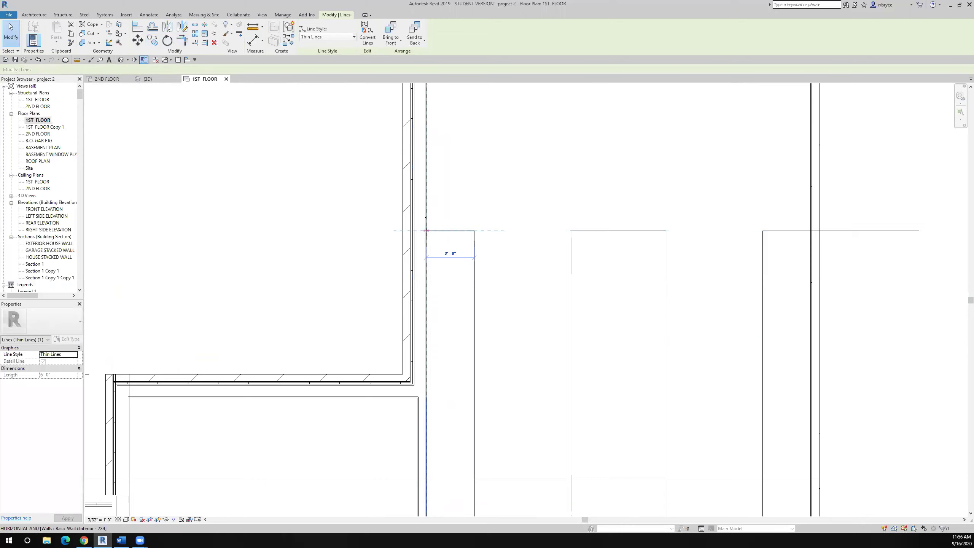
- Check the lengths of the right counter lines and the island's right edge line
left_click(800, 231)
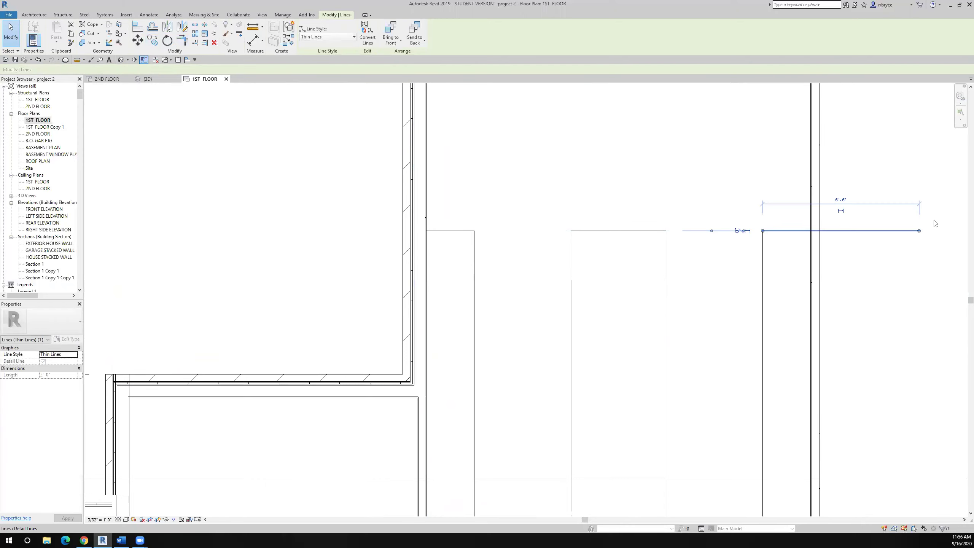
left_click(805, 230)
scroll(636, 297, "down", 3)
left_click(637, 299)
middle_click_drag(636, 299, 608, 253)
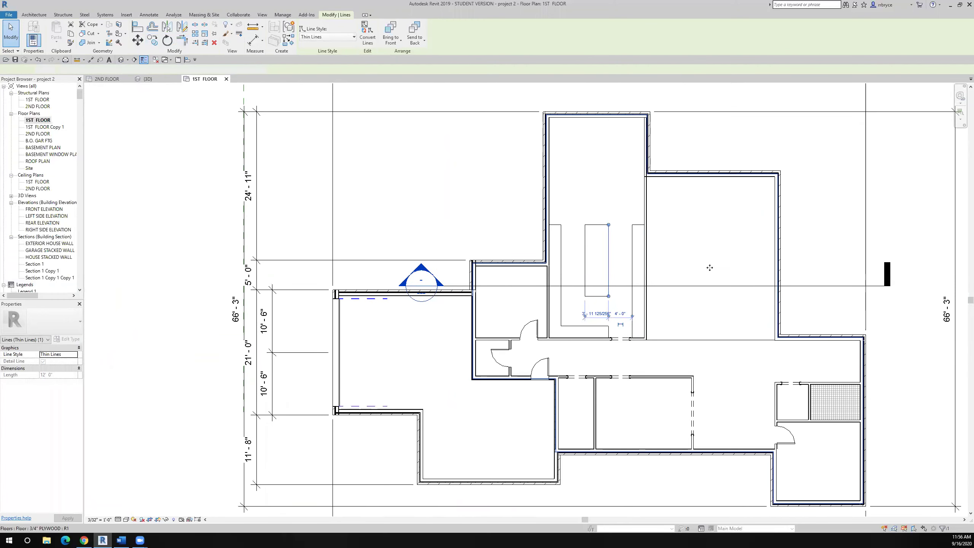
left_click(822, 219)
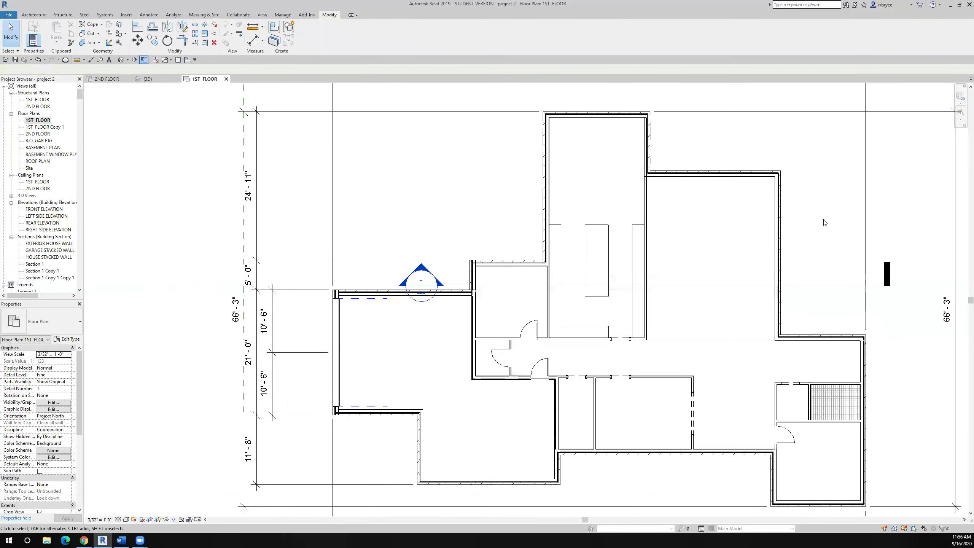